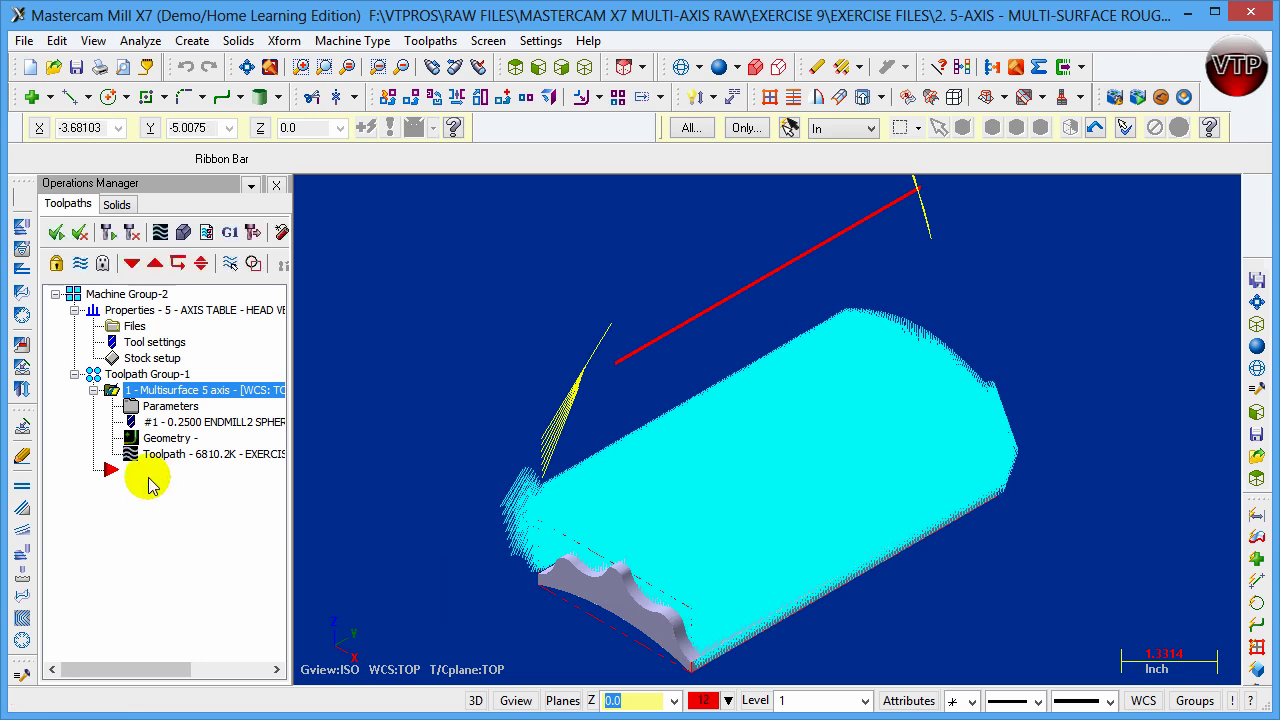
# Duplicate the Multisurface 5 axis operation below the original in Toolpath Group-1.
pyautogui.rightClick(193, 398)
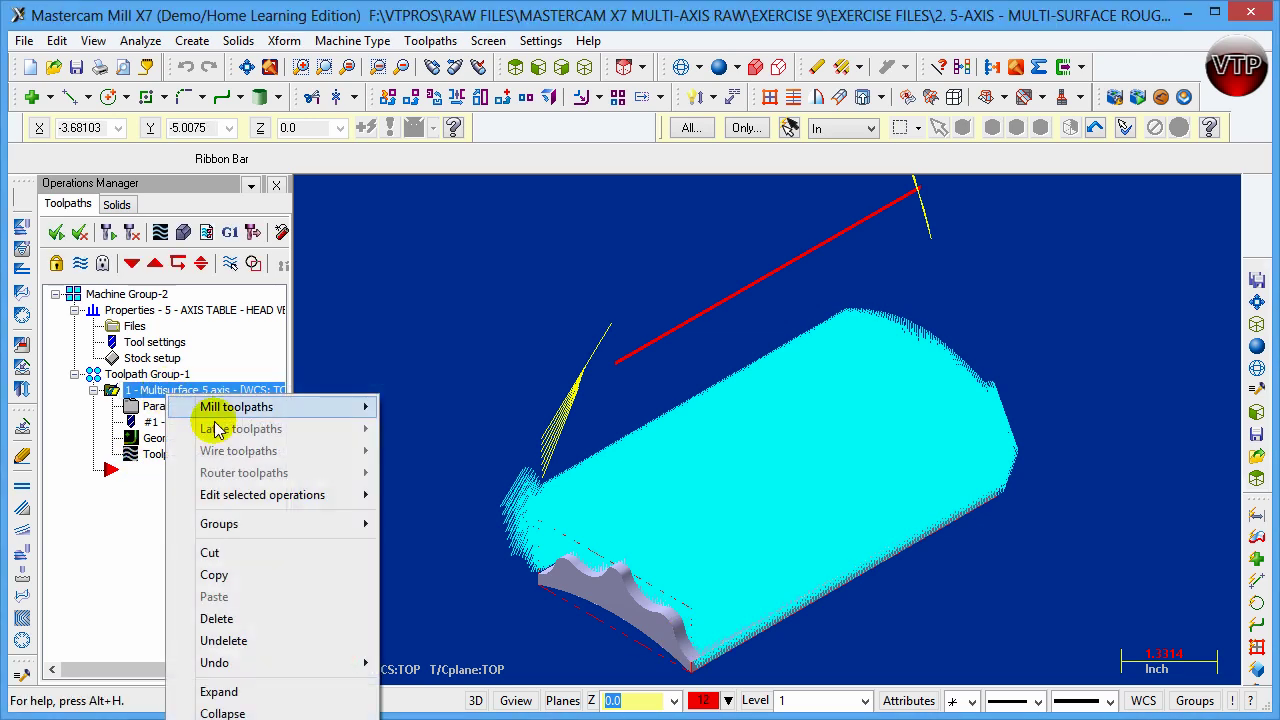
pyautogui.click(222, 575)
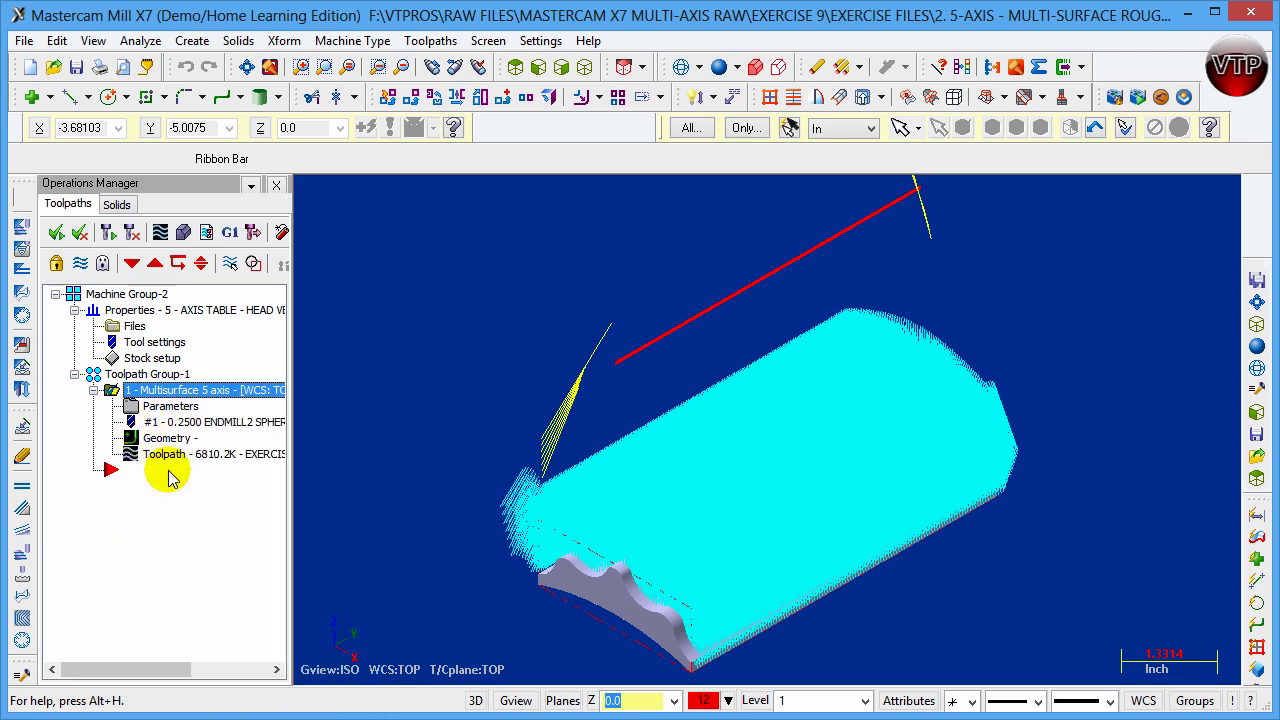
pyautogui.click(166, 470)
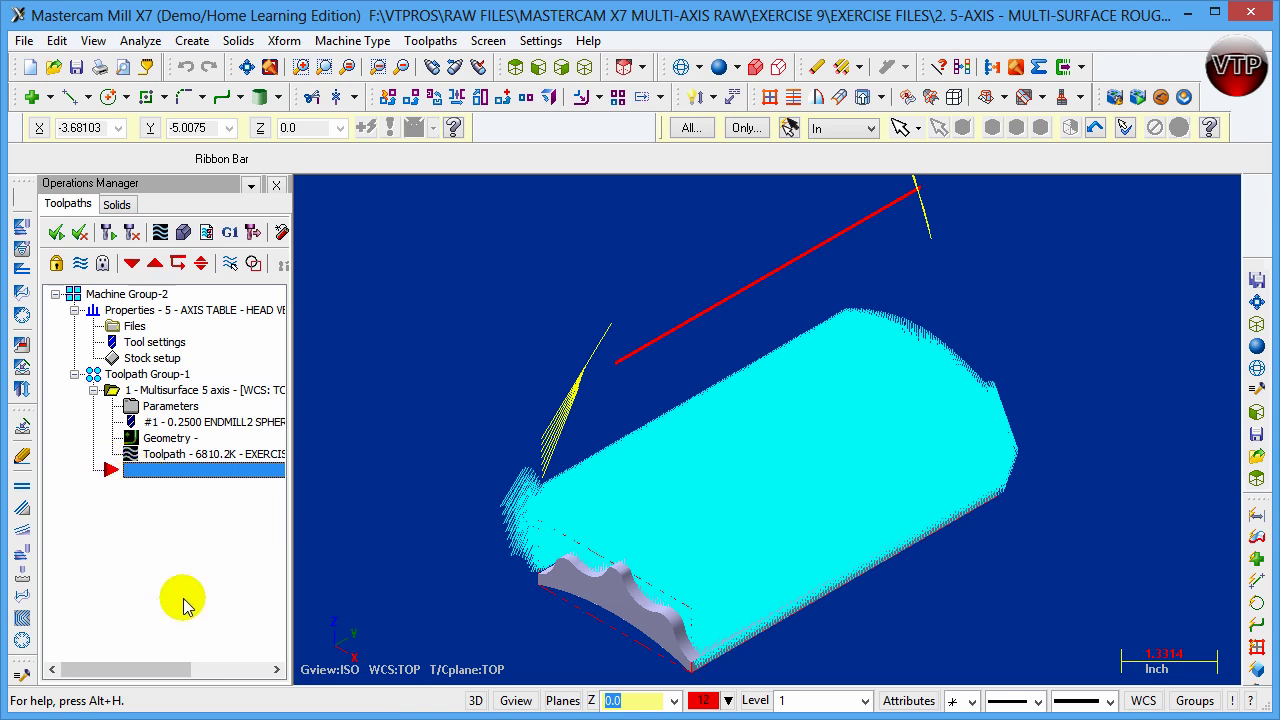
pyautogui.hotkey('ctrl', 'v')
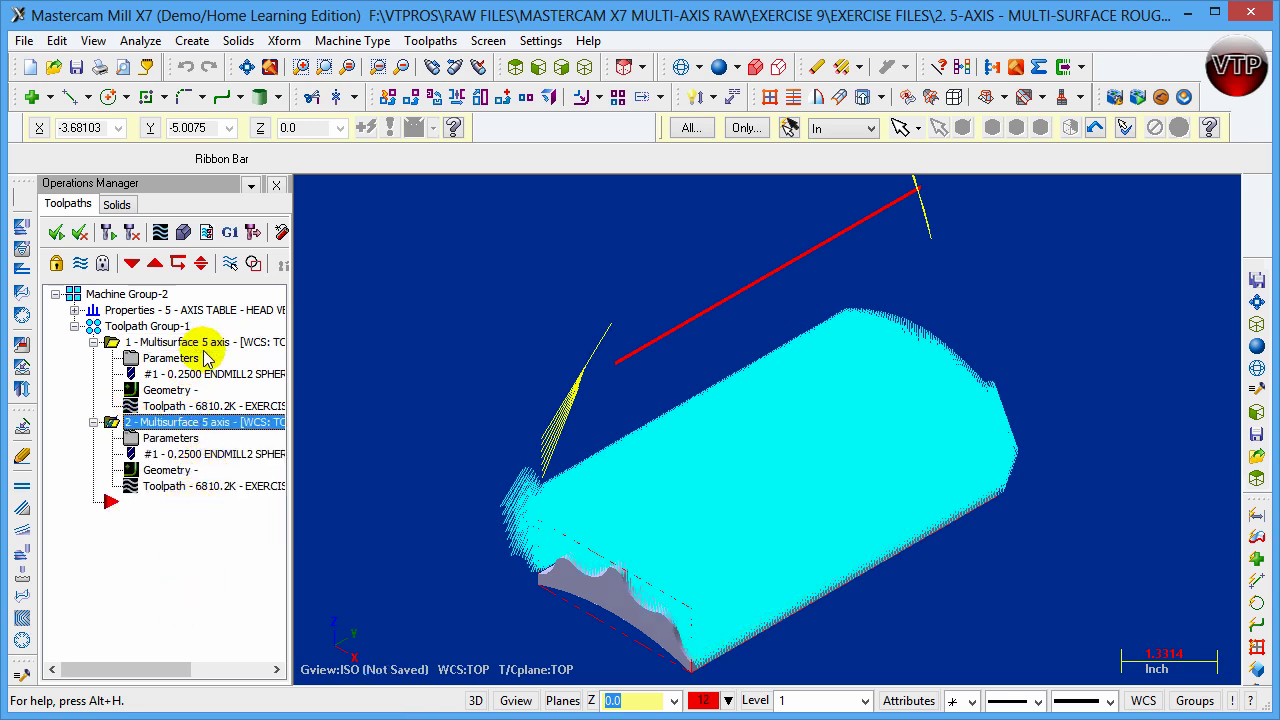
# Assign the 1/8 BALL ENDMILL from the tool library to the copied operation, filtering the library for a tool diameter equal to .125.
pyautogui.click(162, 439)
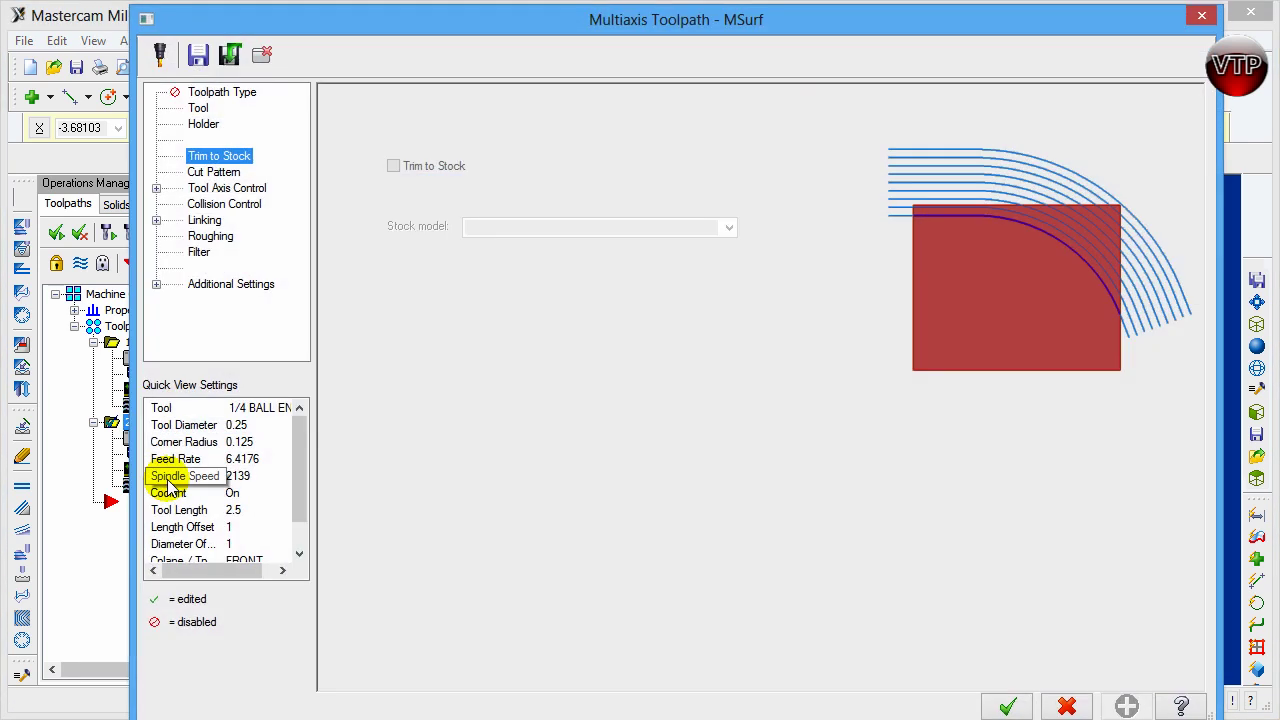
pyautogui.click(199, 109)
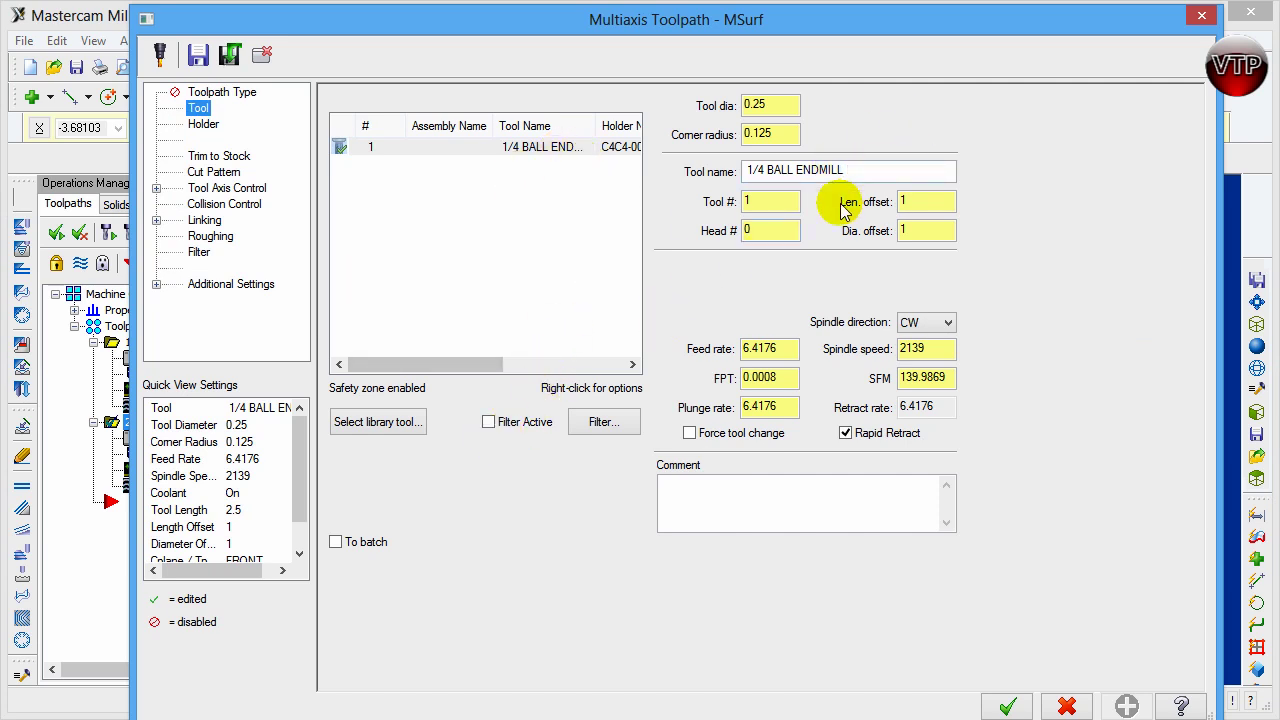
pyautogui.click(372, 421)
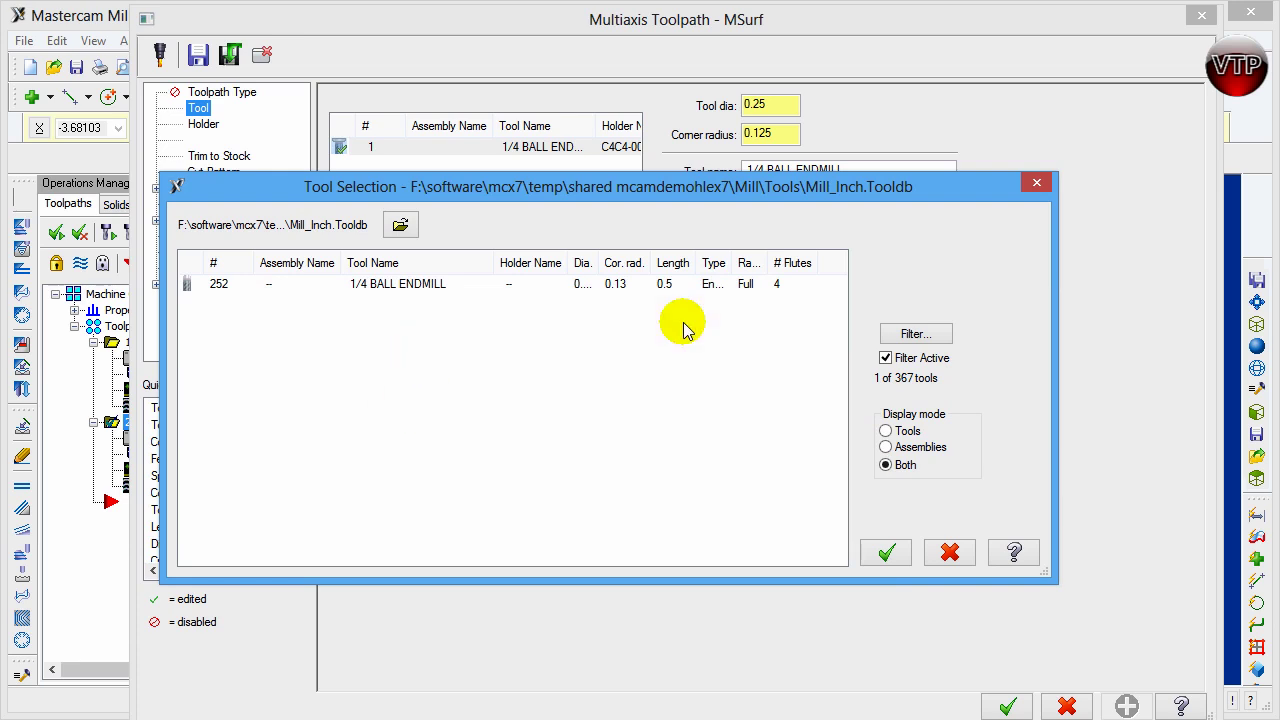
pyautogui.click(914, 334)
pyautogui.doubleClick(630, 256)
pyautogui.press('BackSpace')
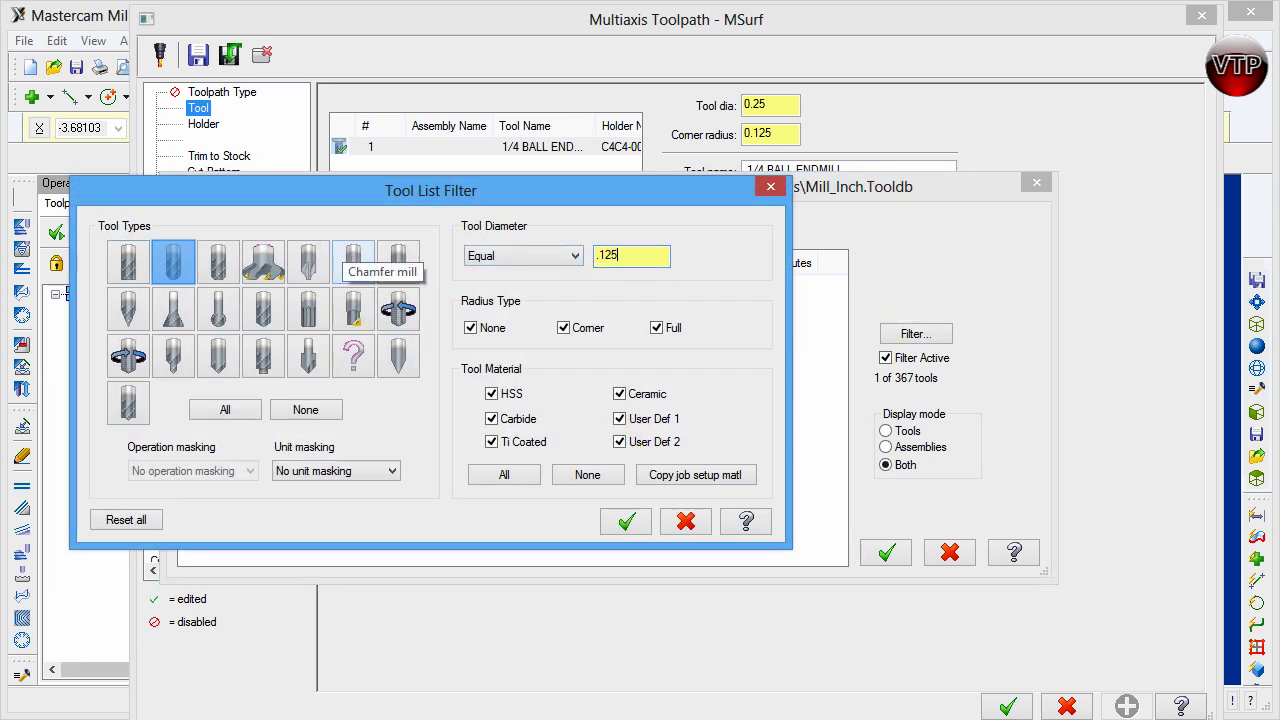
pyautogui.write('.125')
pyautogui.click(620, 522)
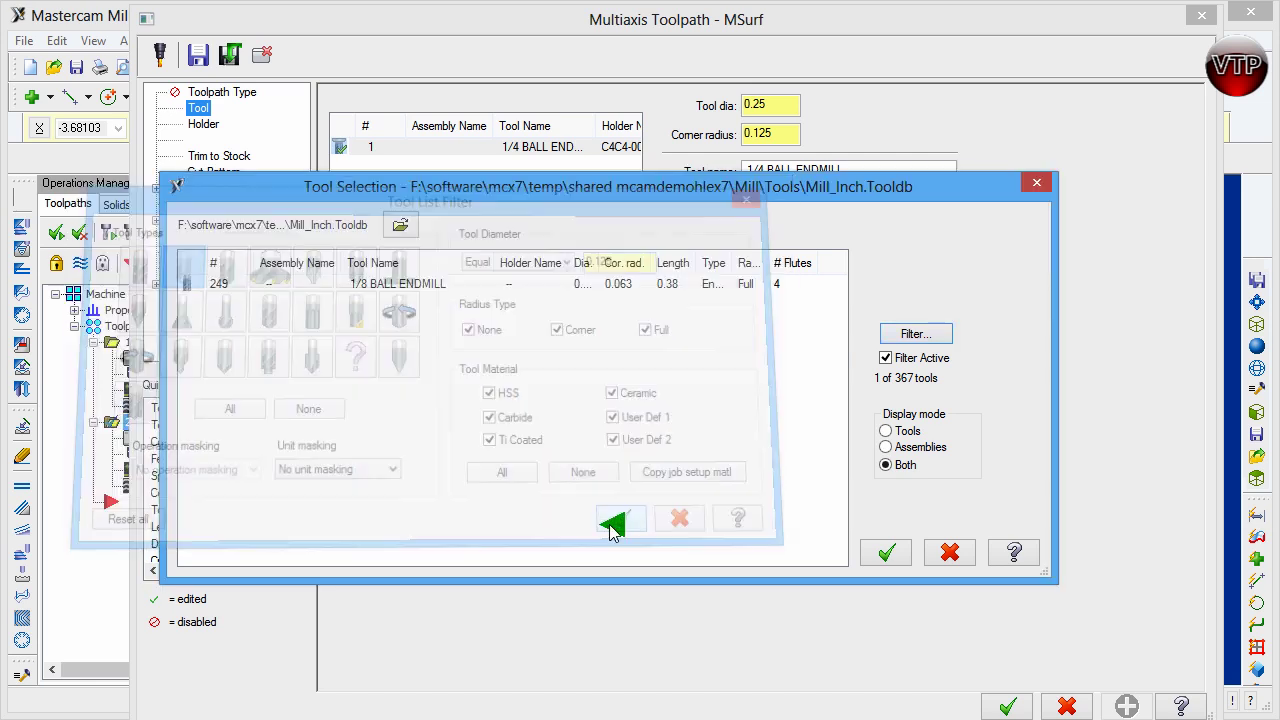
pyautogui.doubleClick(400, 286)
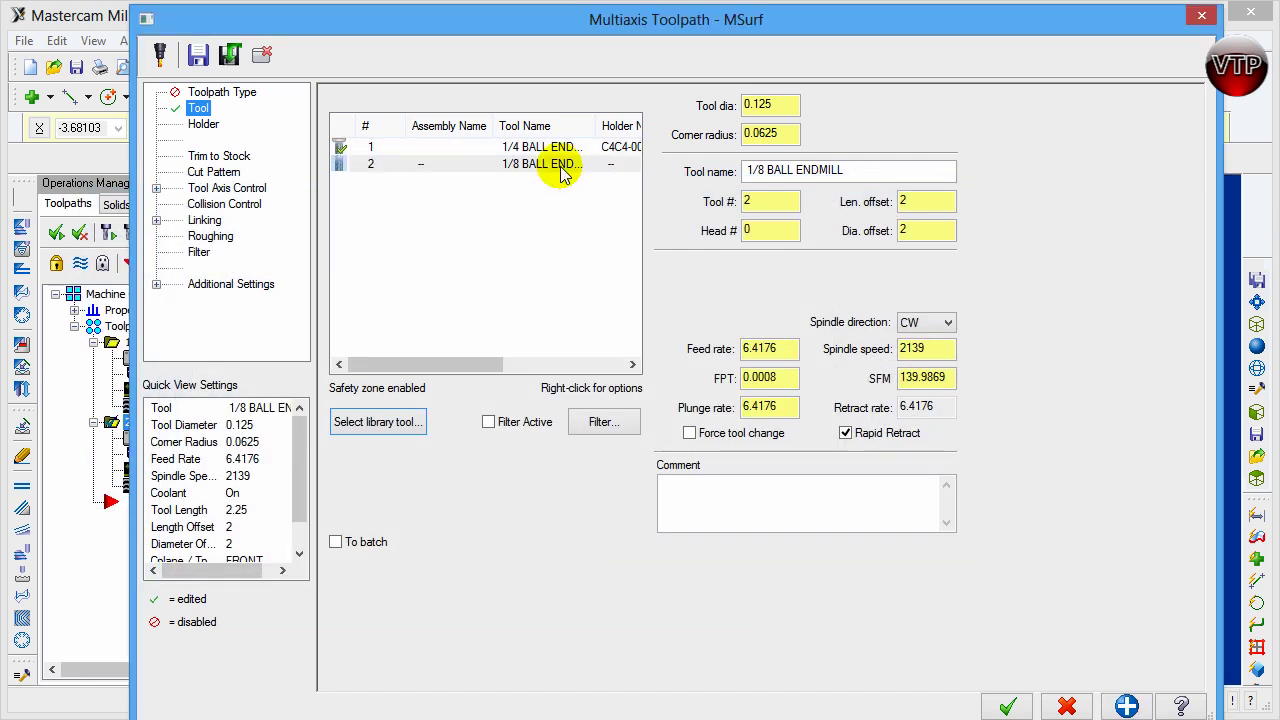
# Load the CT40.holders library and choose holder C4C4-0025 for the 1/8 ball endmill.
pyautogui.click(205, 125)
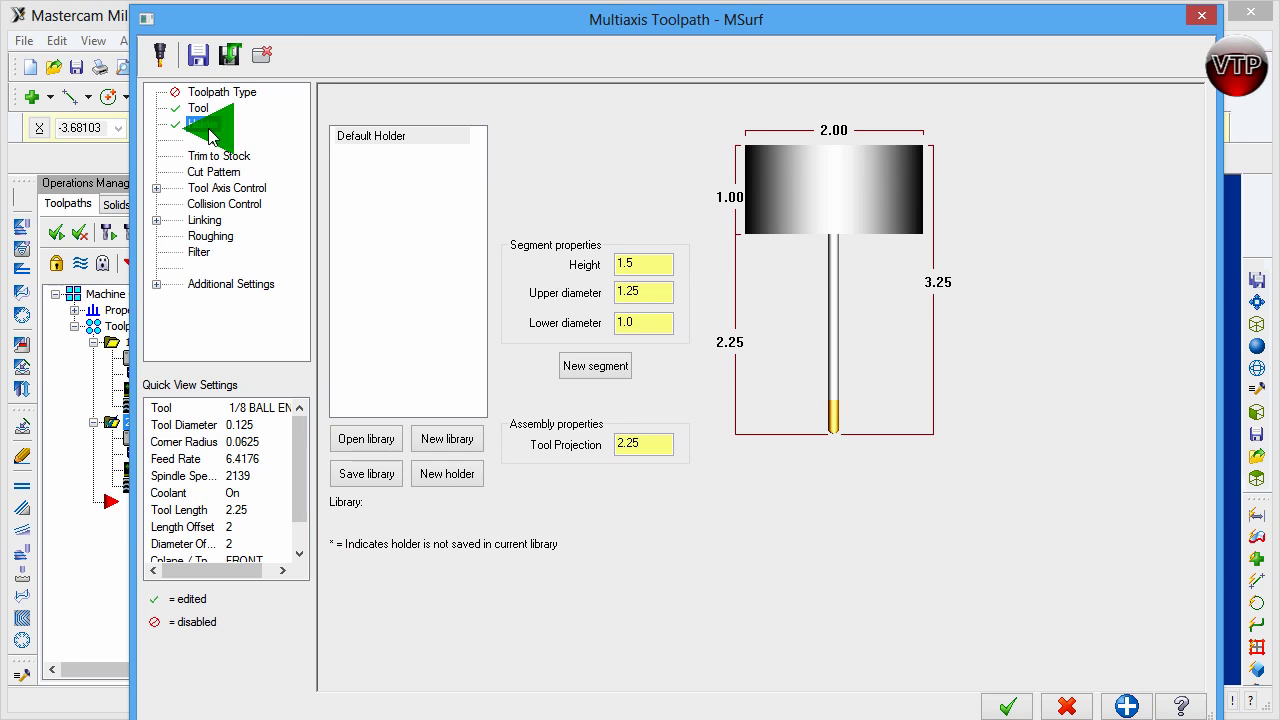
pyautogui.click(366, 440)
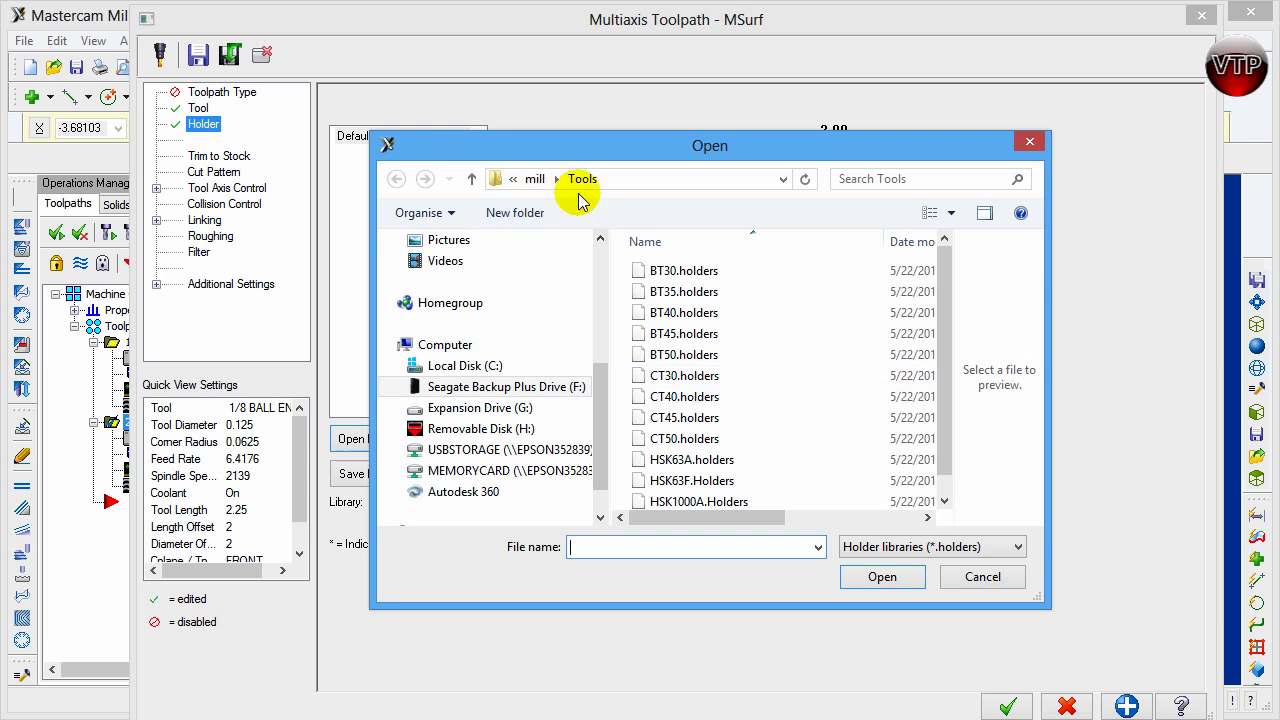
pyautogui.click(666, 397)
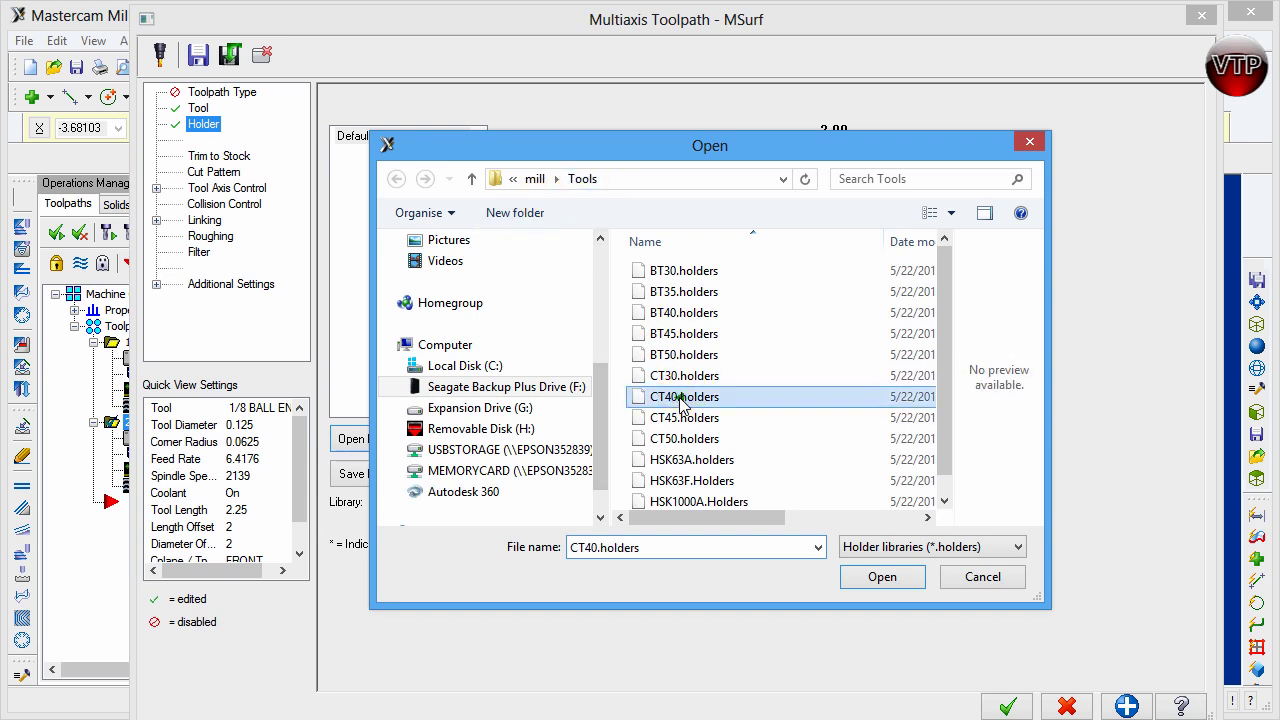
pyautogui.click(880, 580)
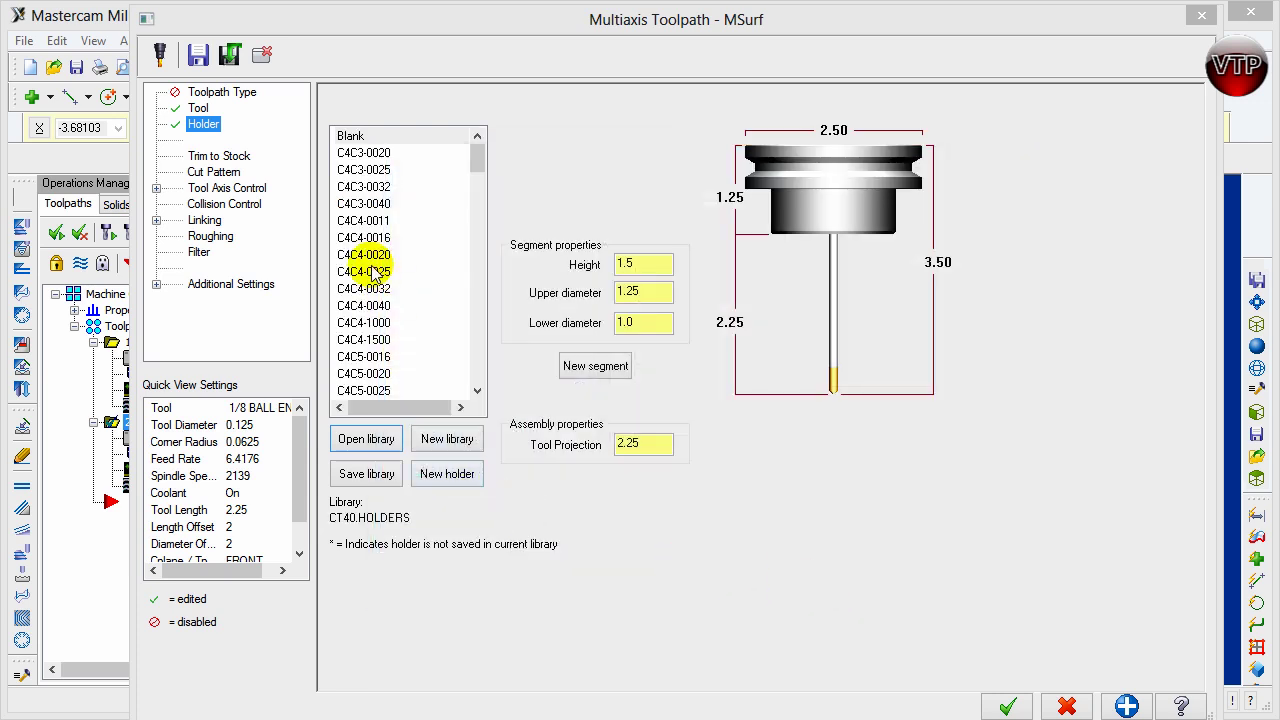
pyautogui.click(366, 271)
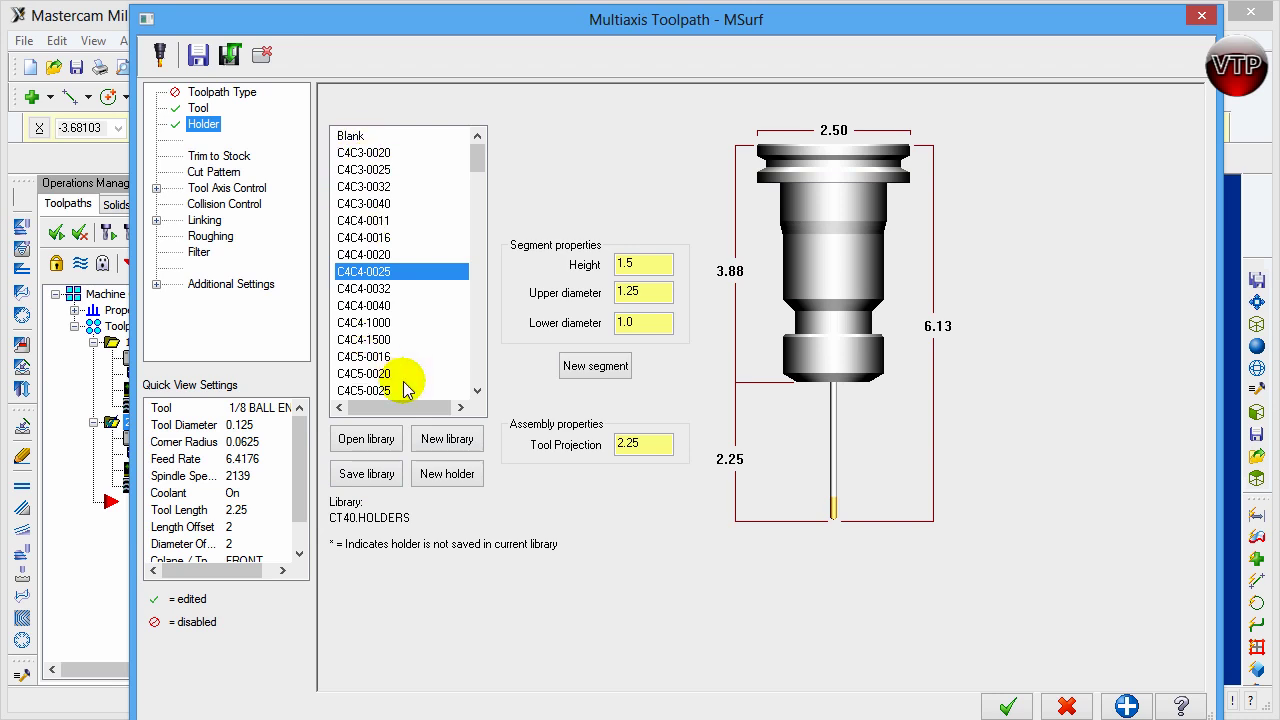
pyautogui.click(660, 266)
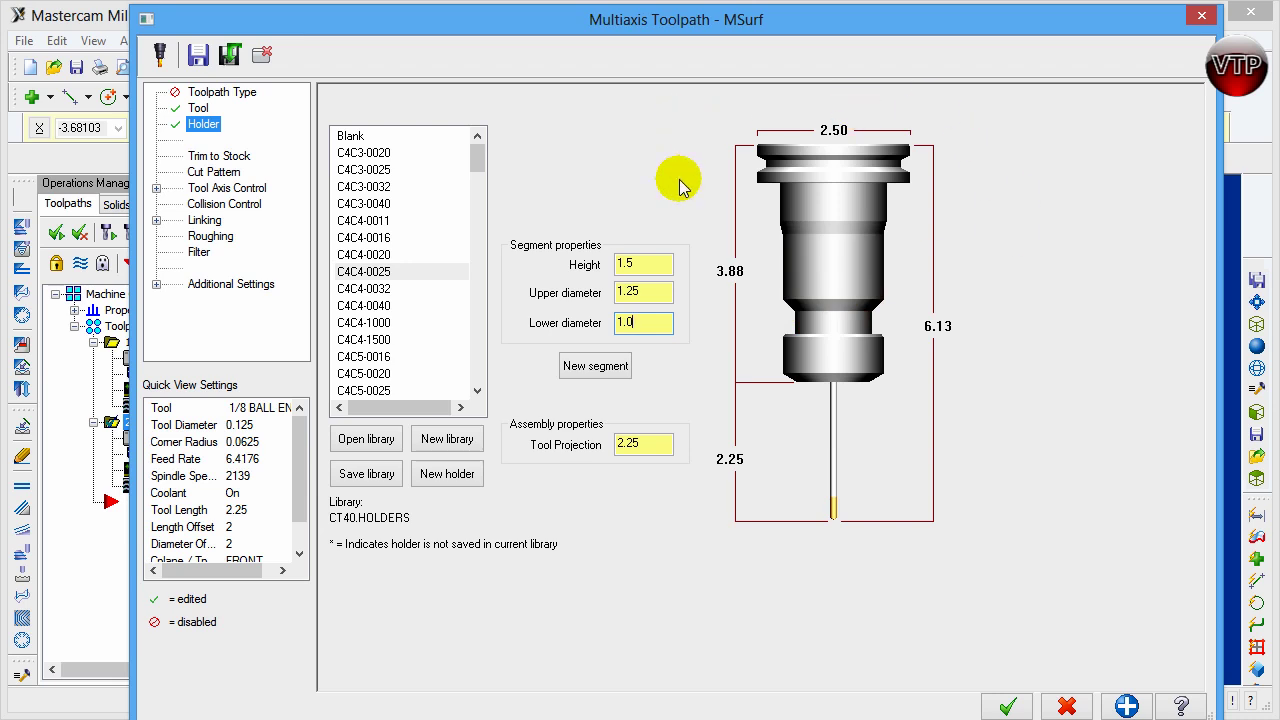
pyautogui.click(378, 476)
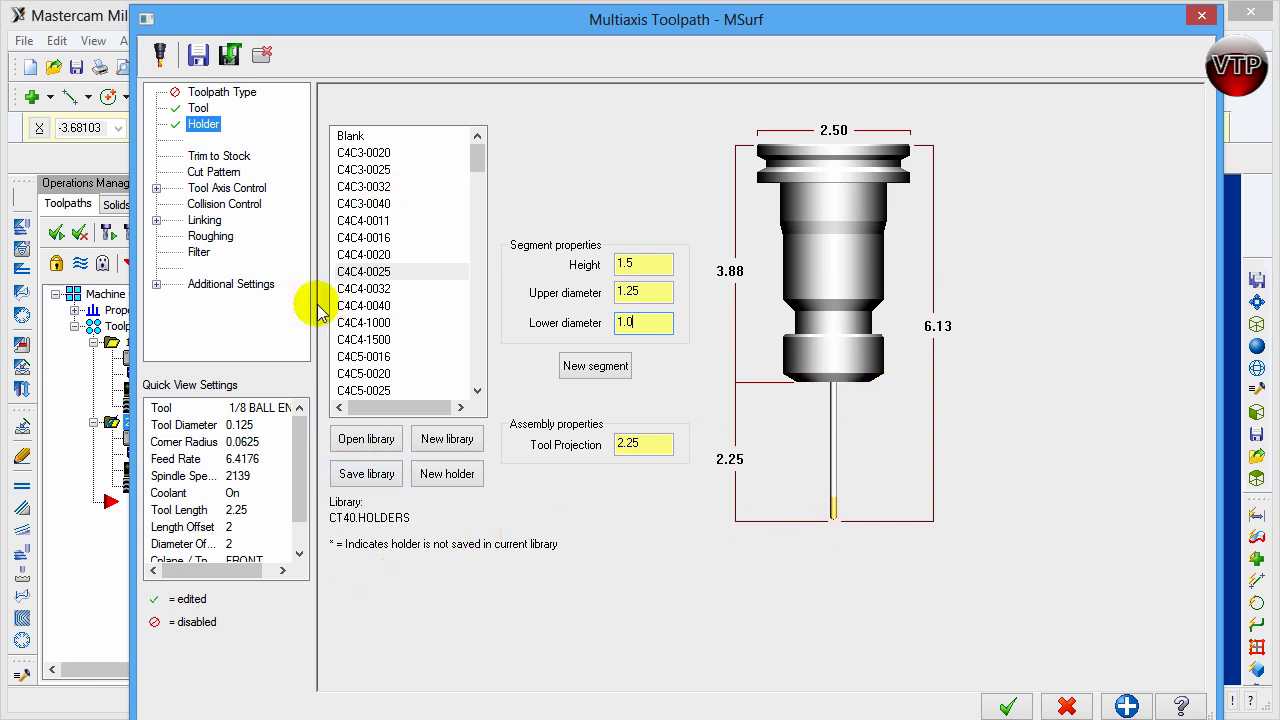
# In the cut pattern settings, turn the compensation type Off and set the stock to leave on drive surfaces to 0.
pyautogui.click(212, 172)
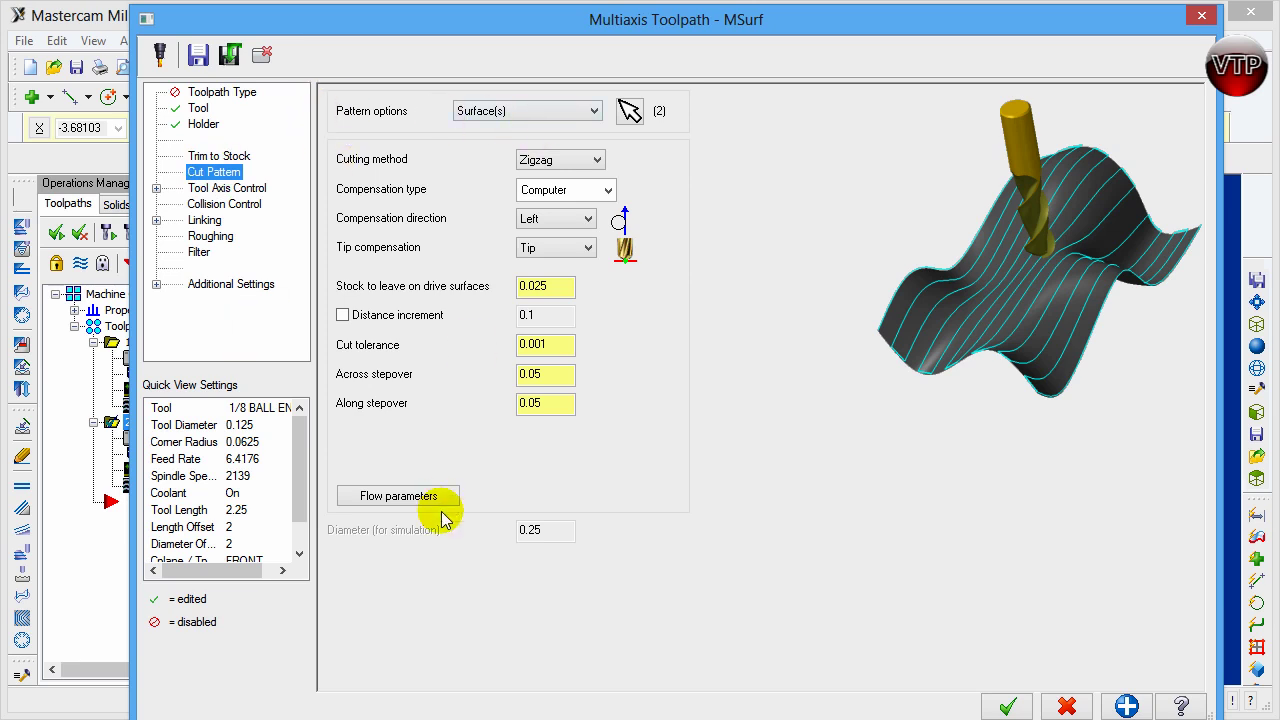
pyautogui.click(605, 190)
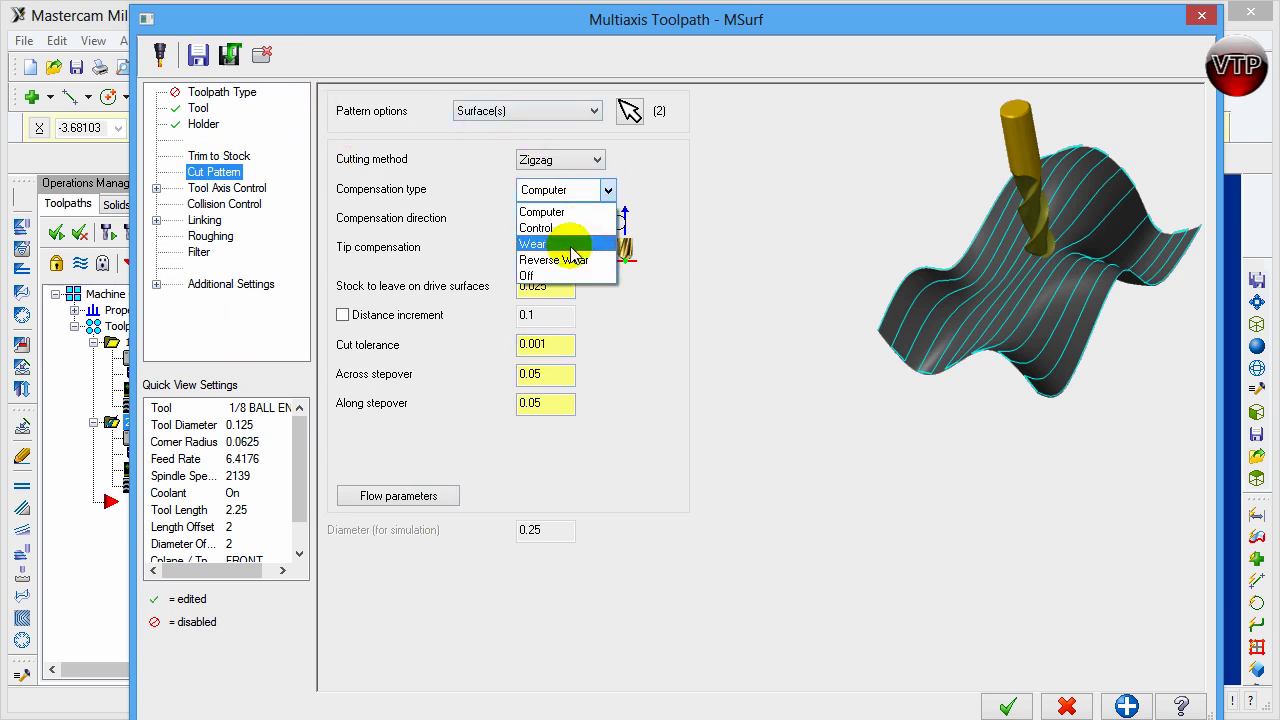
pyautogui.click(568, 276)
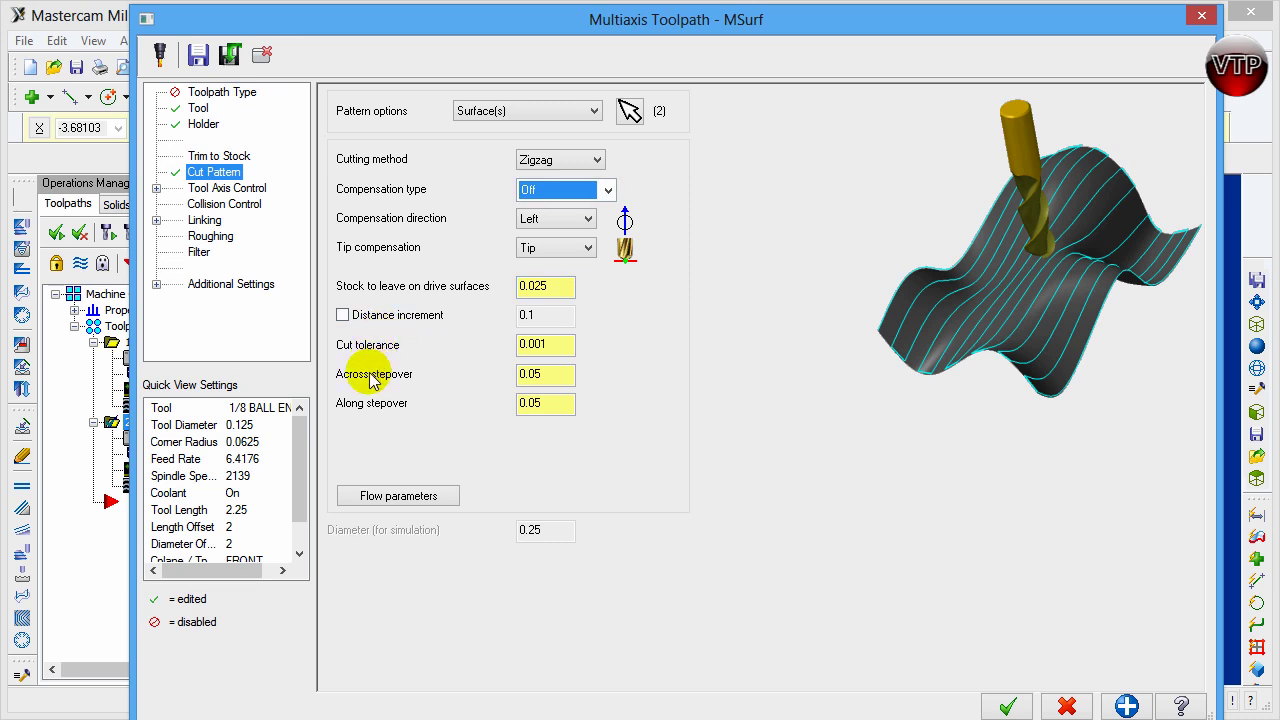
pyautogui.click(521, 287)
pyautogui.write('0')
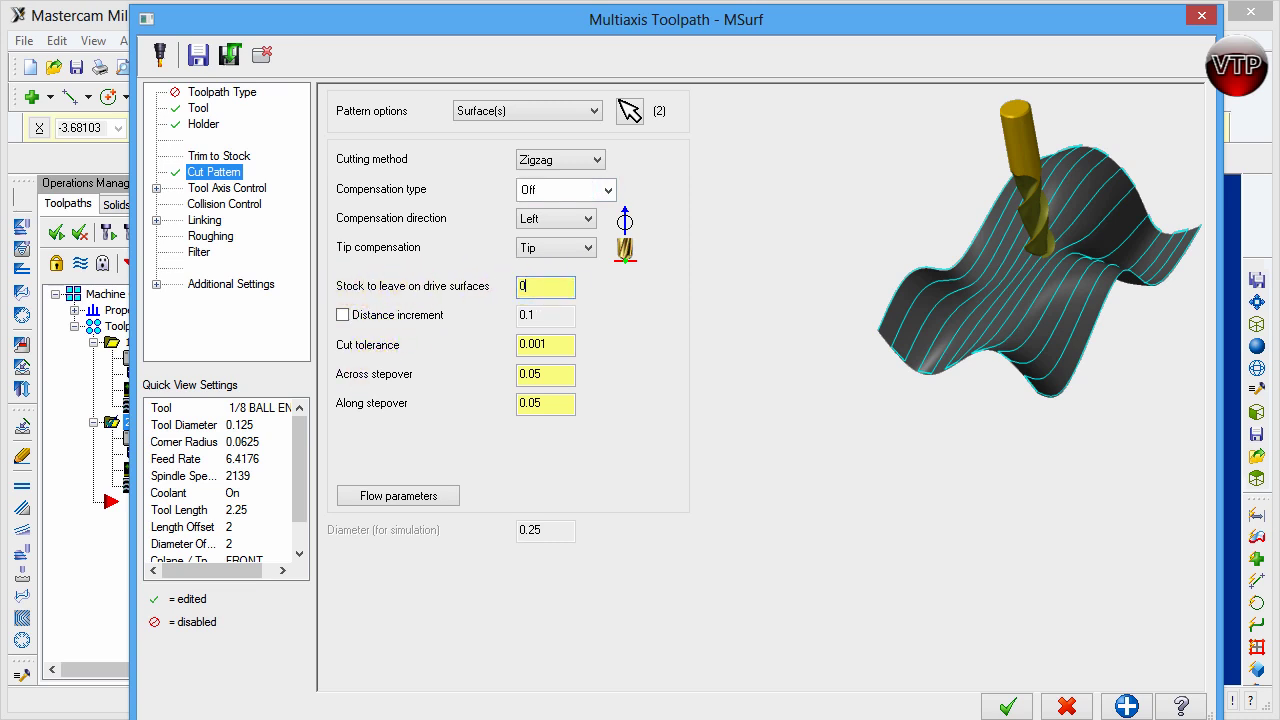
# Set both the across stepover and the along stepover of the cut pattern to 0.01.
pyautogui.click(540, 373)
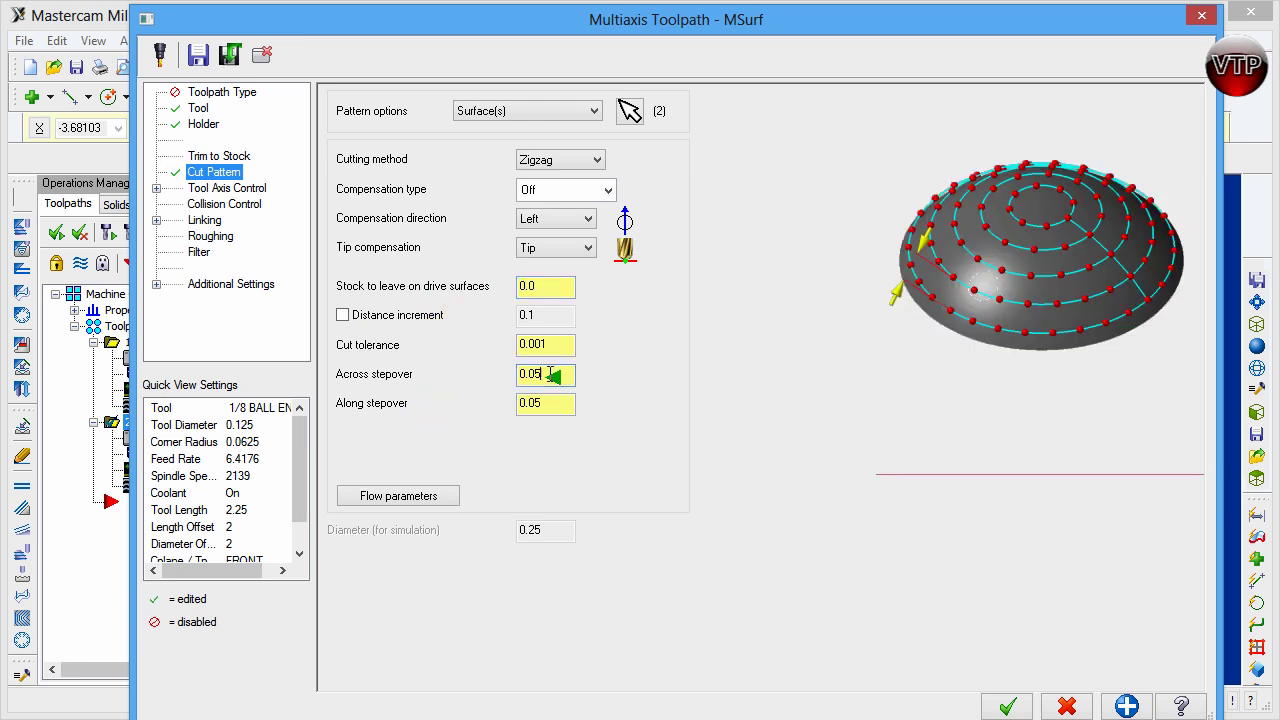
pyautogui.moveTo(573, 374); pyautogui.dragTo(552, 384)
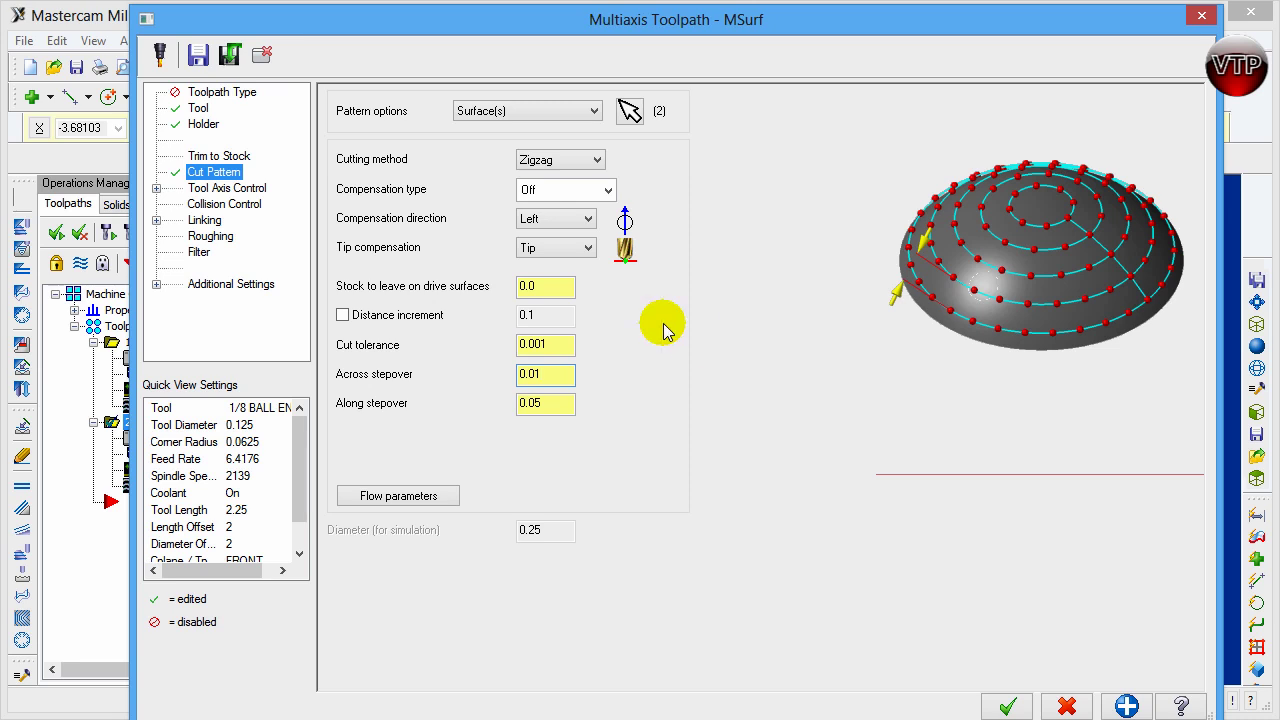
pyautogui.click(548, 403)
pyautogui.moveTo(536, 403); pyautogui.dragTo(577, 402)
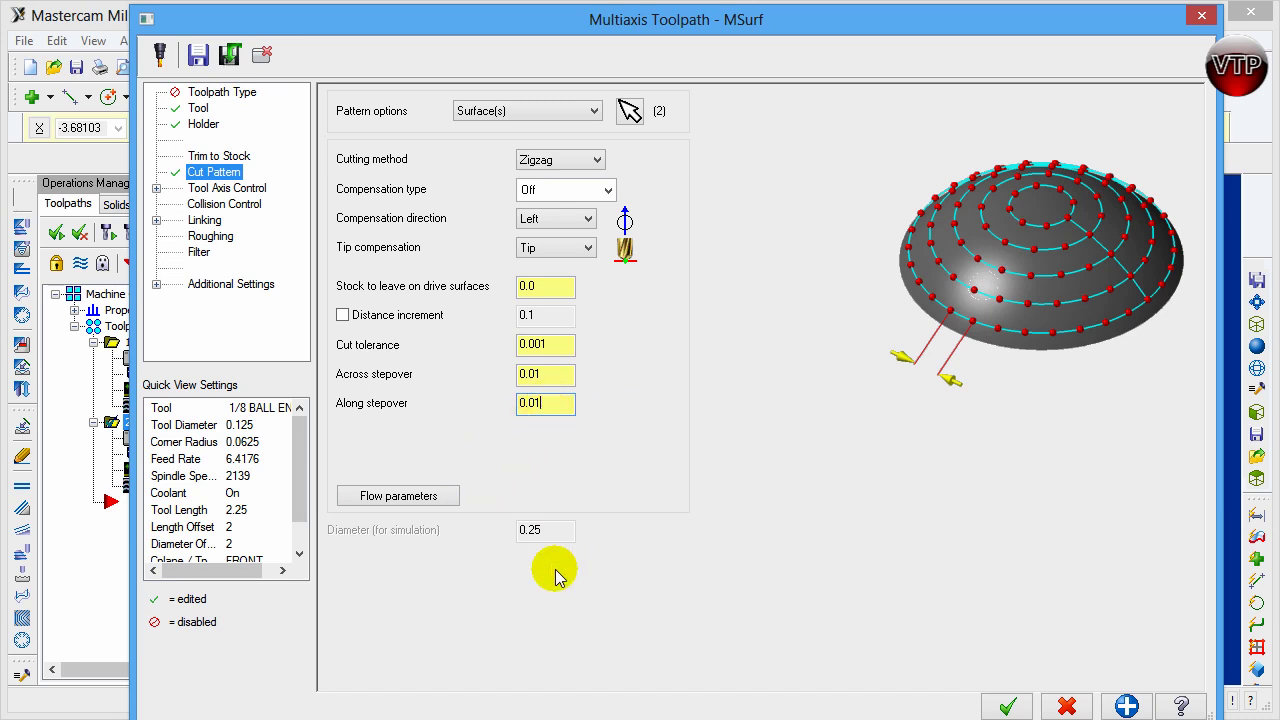
pyautogui.click(563, 374)
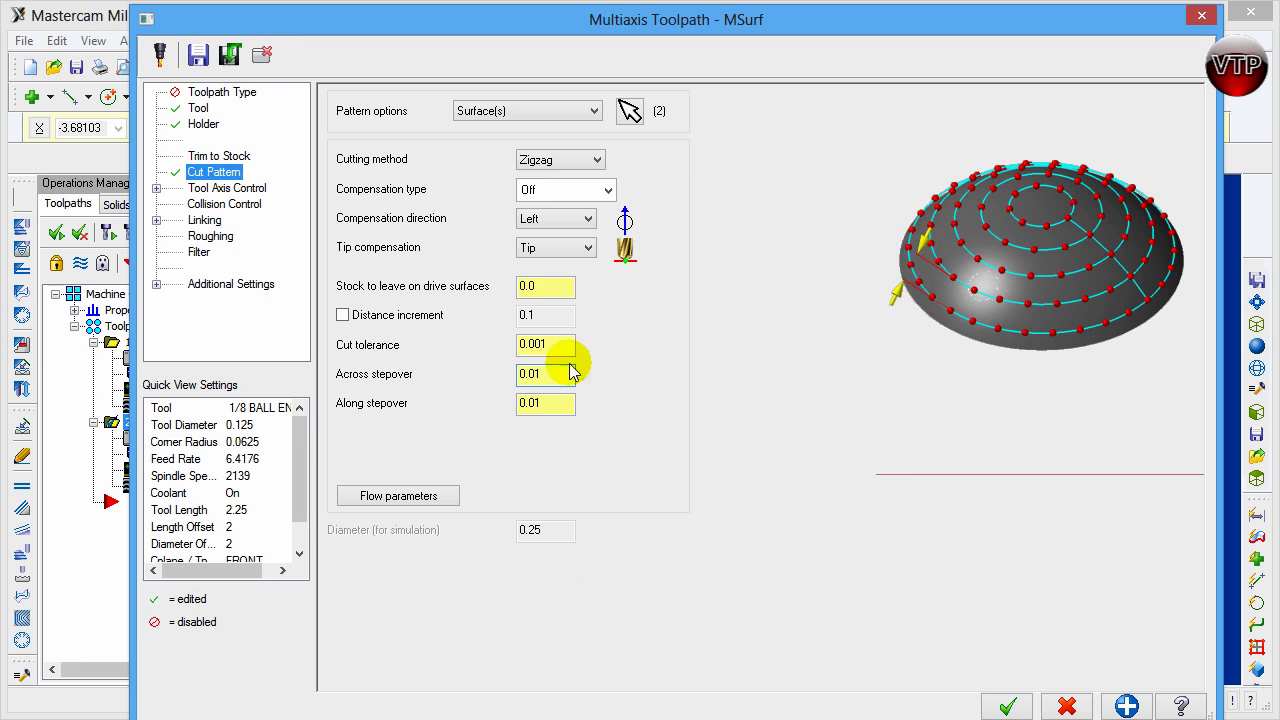
pyautogui.click(523, 404)
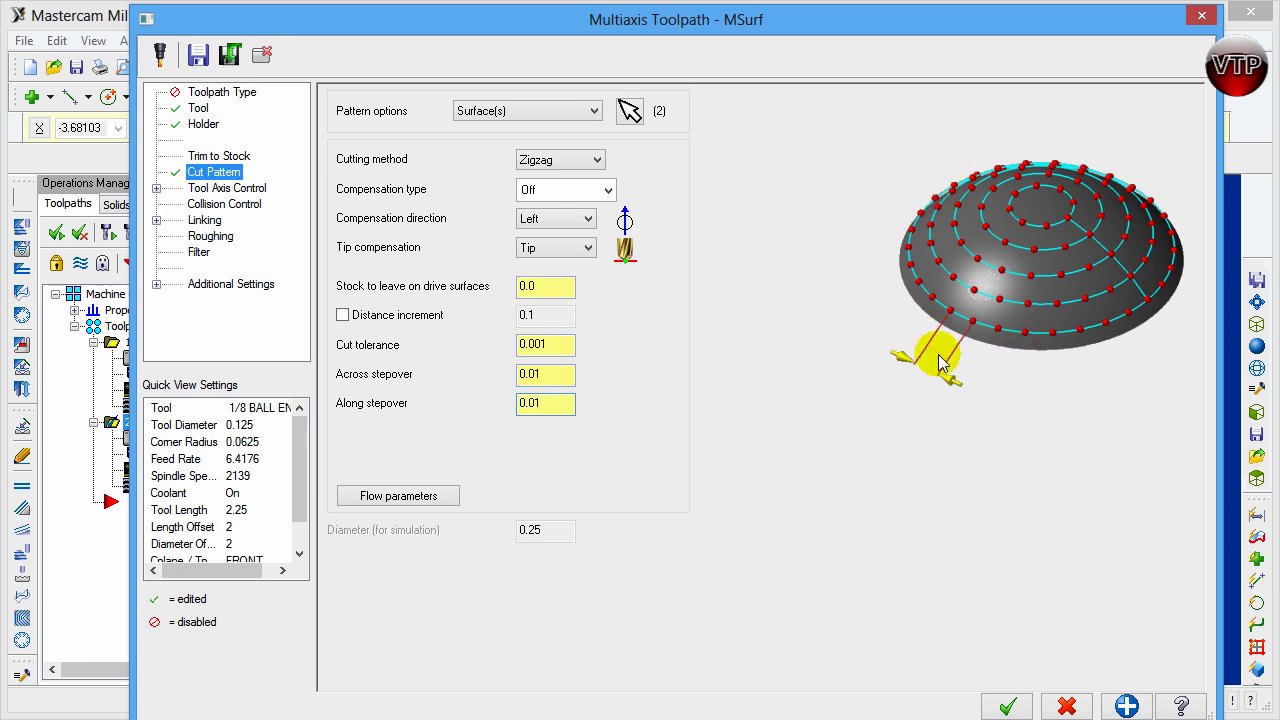
pyautogui.click(560, 374)
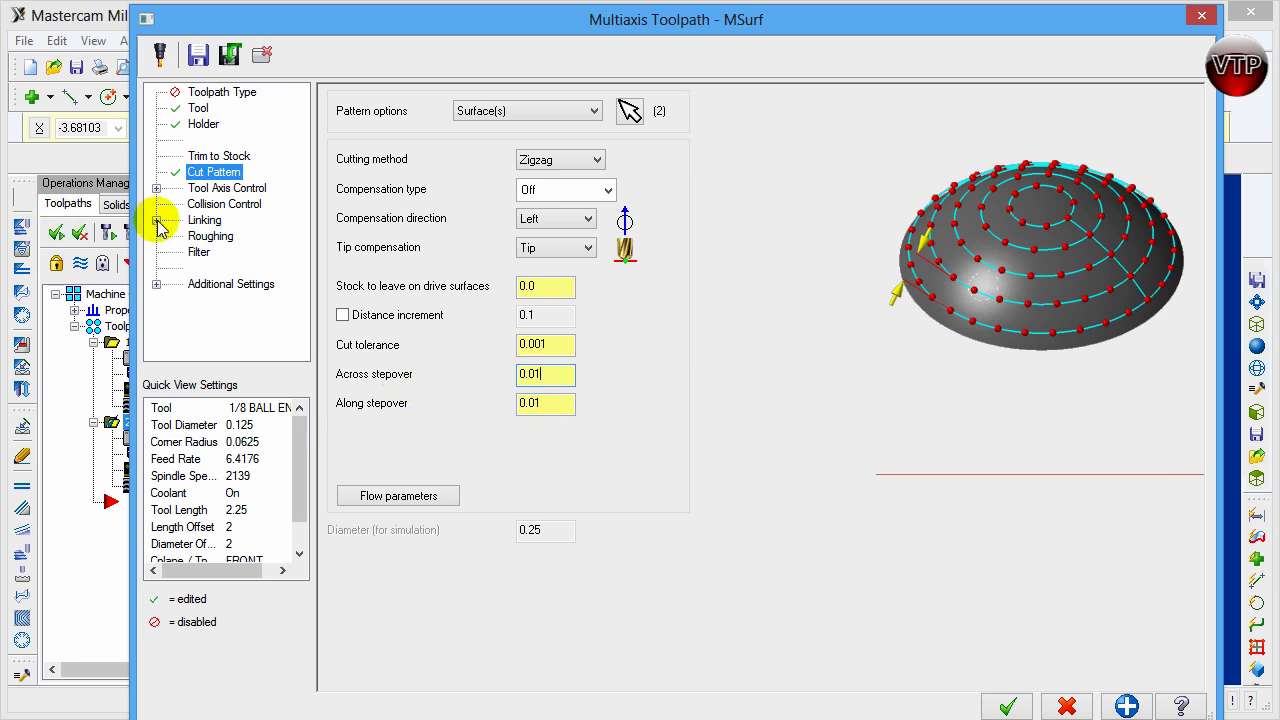
# Review the copied operation's collision control, linking heights and the length, thickness and height of its entry curve.
pyautogui.click(220, 205)
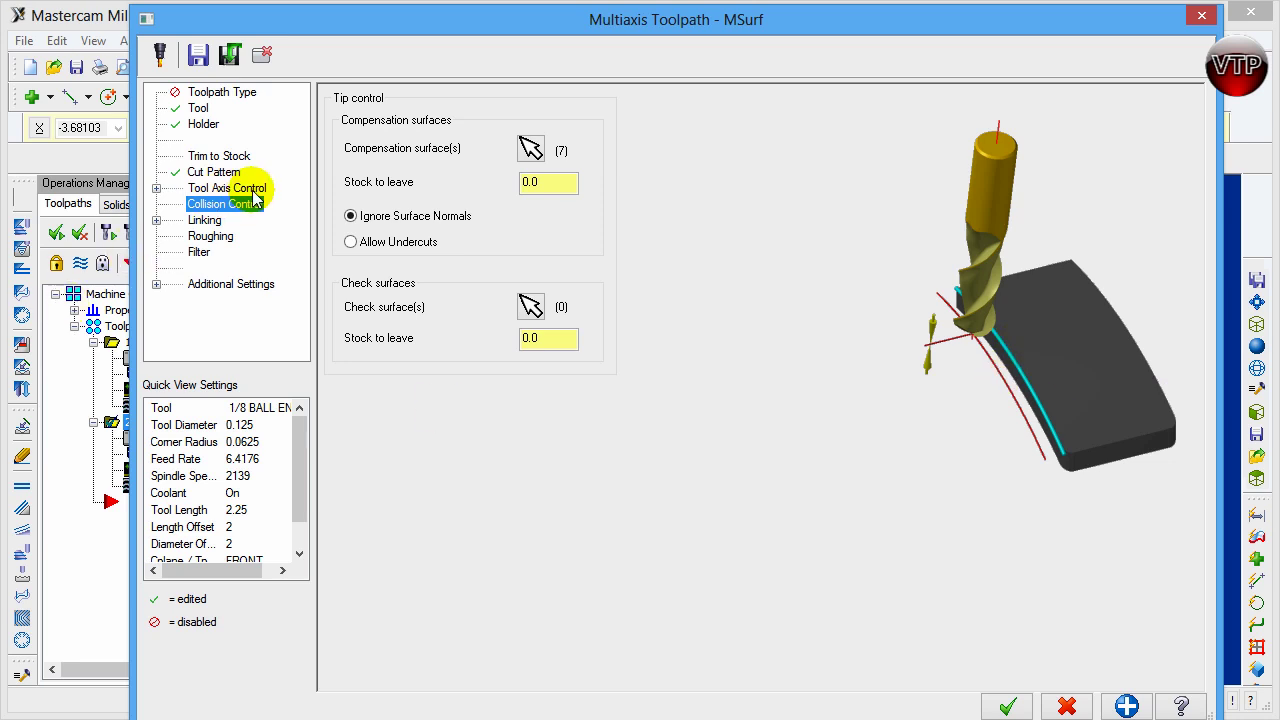
pyautogui.click(205, 222)
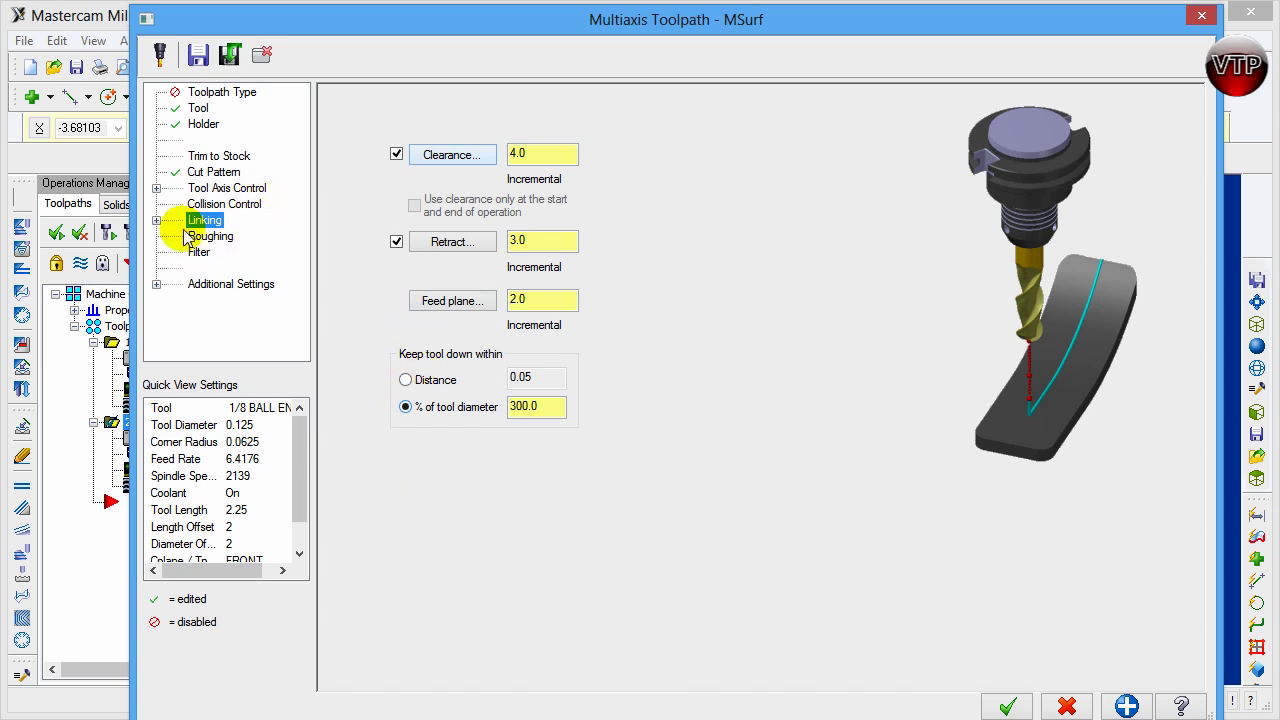
pyautogui.click(156, 220)
pyautogui.click(236, 240)
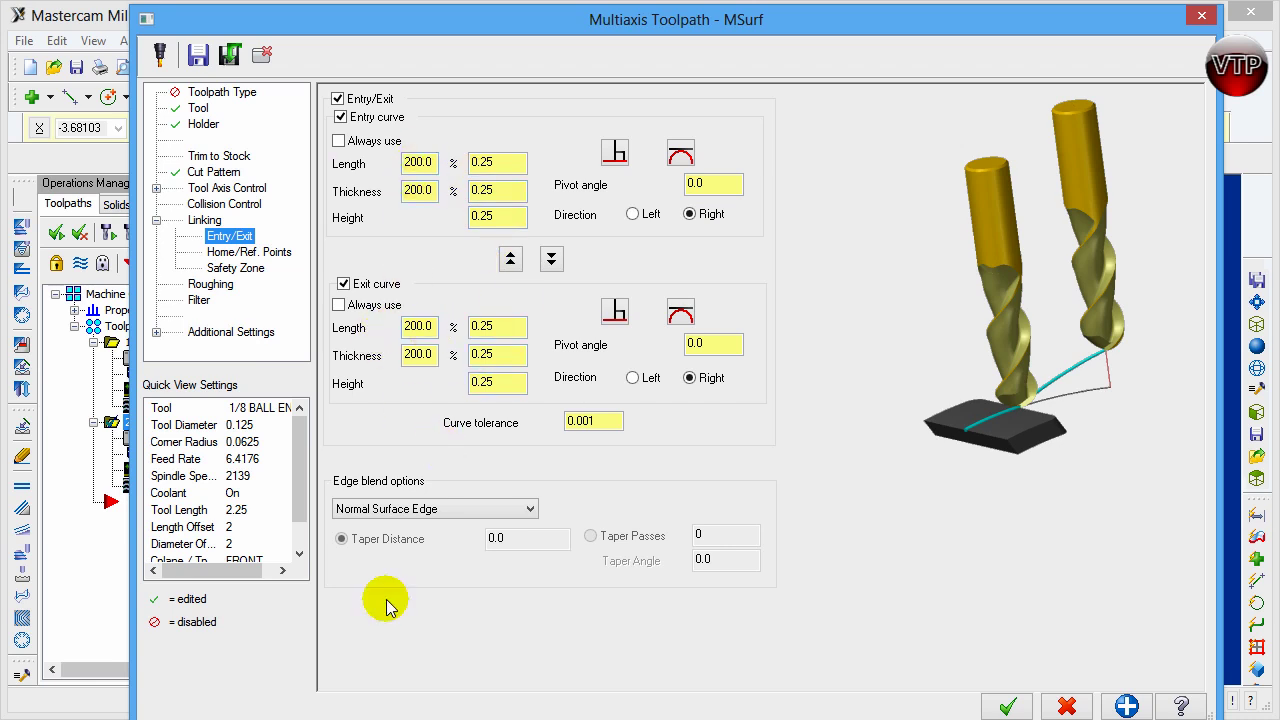
pyautogui.click(505, 163)
pyautogui.click(505, 190)
pyautogui.click(511, 218)
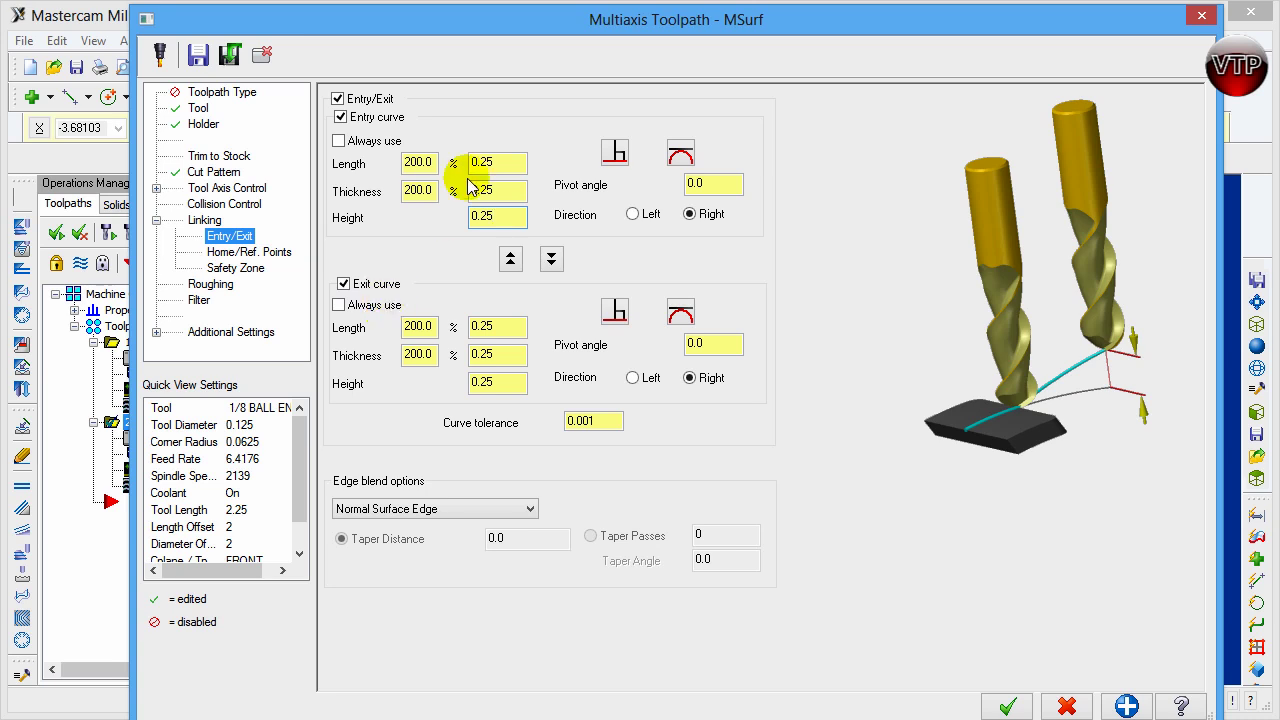
# Disable depth cuts in the roughing settings and accept the copied operation's parameters.
pyautogui.click(208, 285)
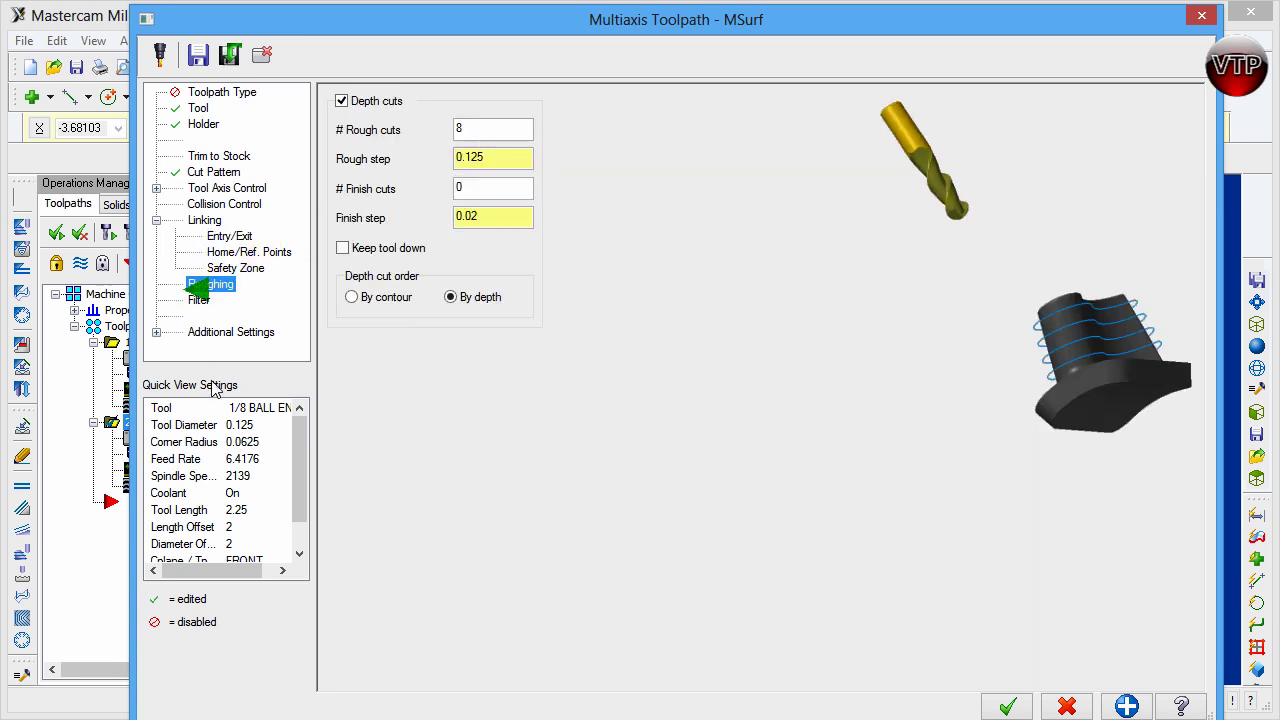
pyautogui.click(342, 101)
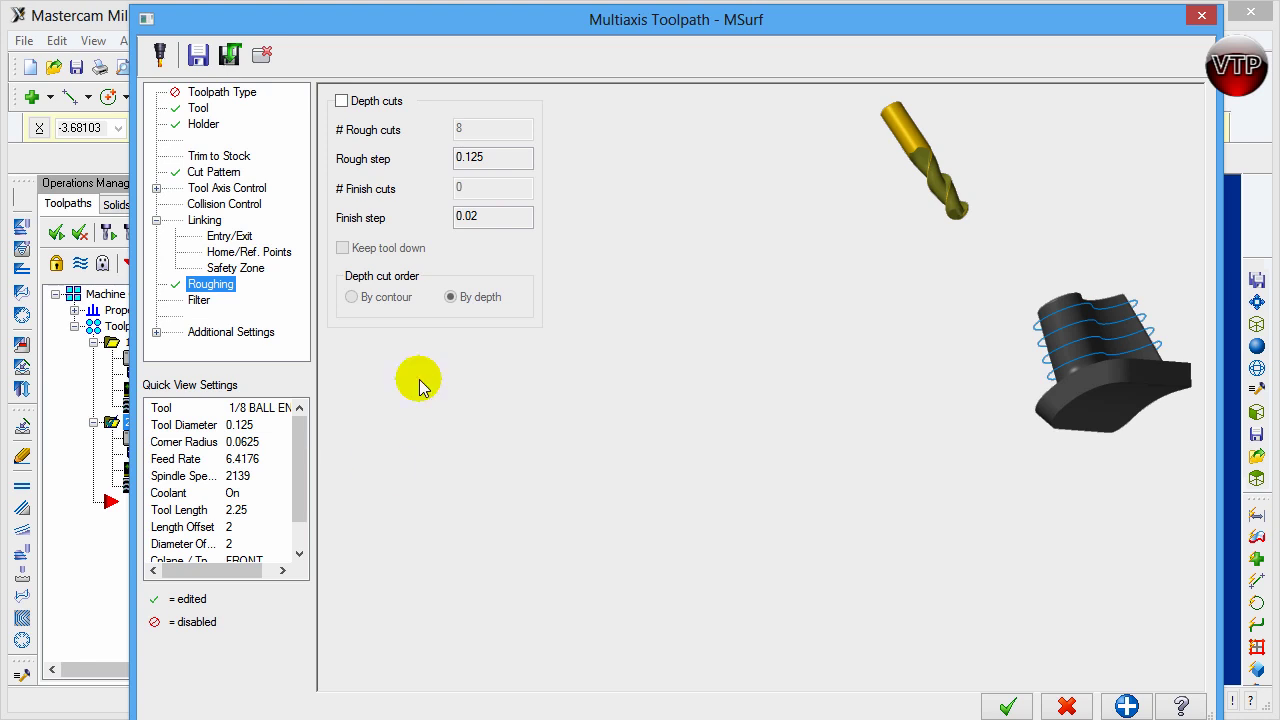
pyautogui.click(215, 172)
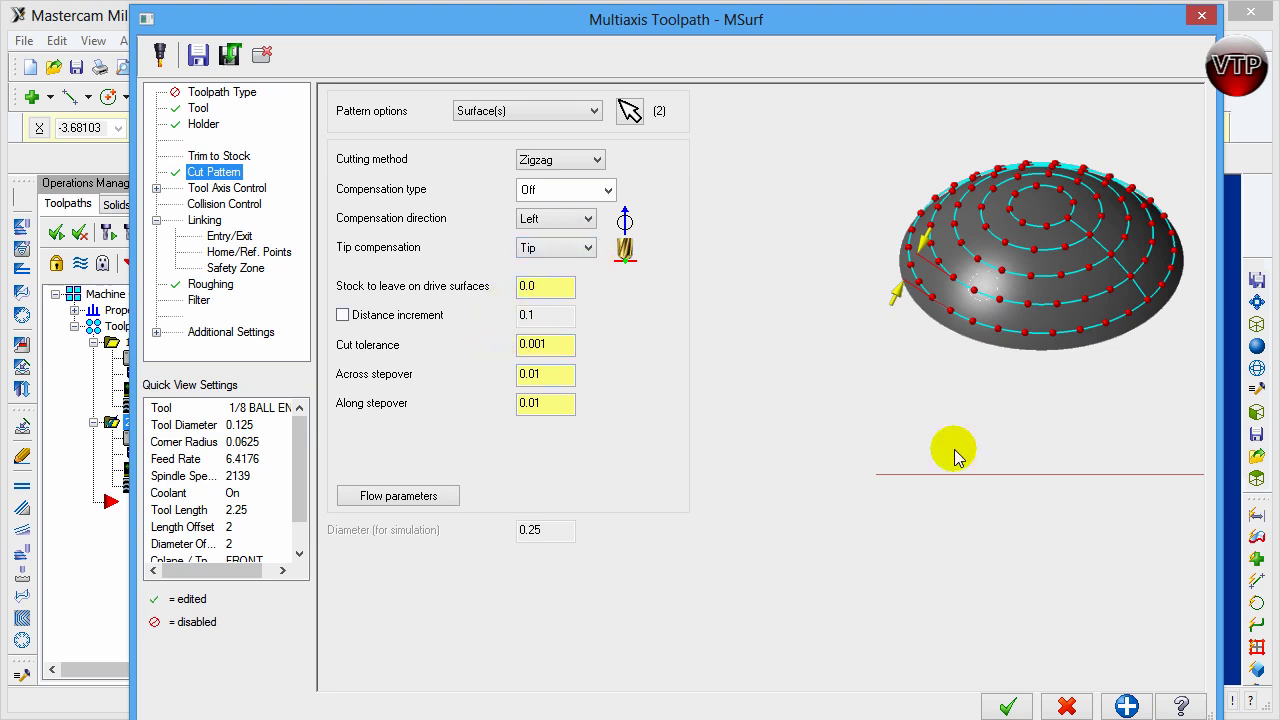
pyautogui.click(1007, 707)
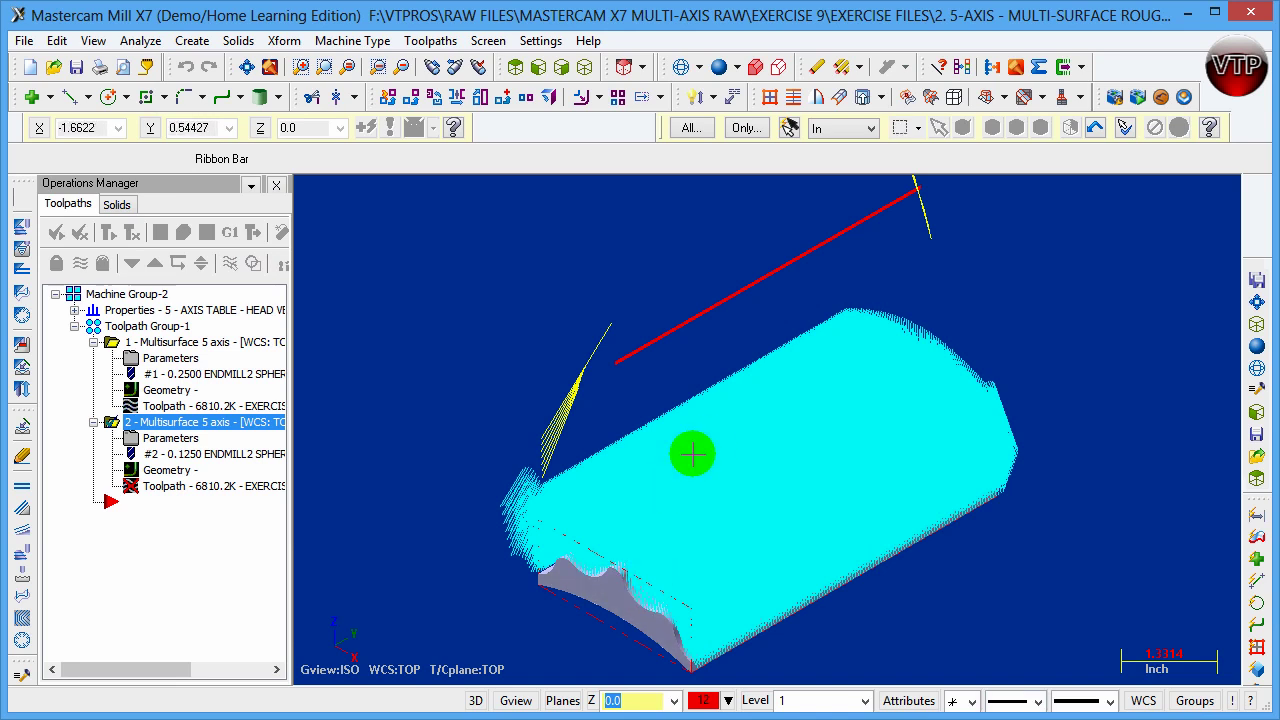
# Verify both Multisurface 5 axis operations together, choosing to regenerate unlocked operations and continue.
pyautogui.click(158, 342)
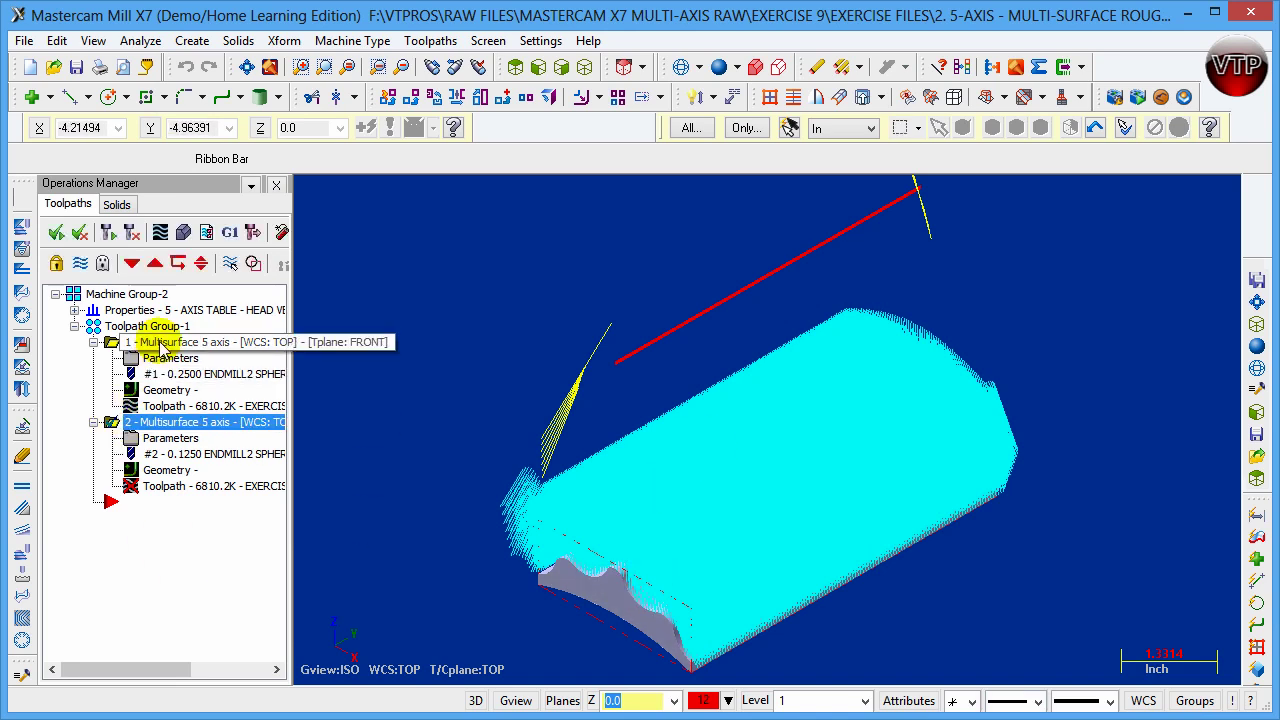
pyautogui.click(173, 424)
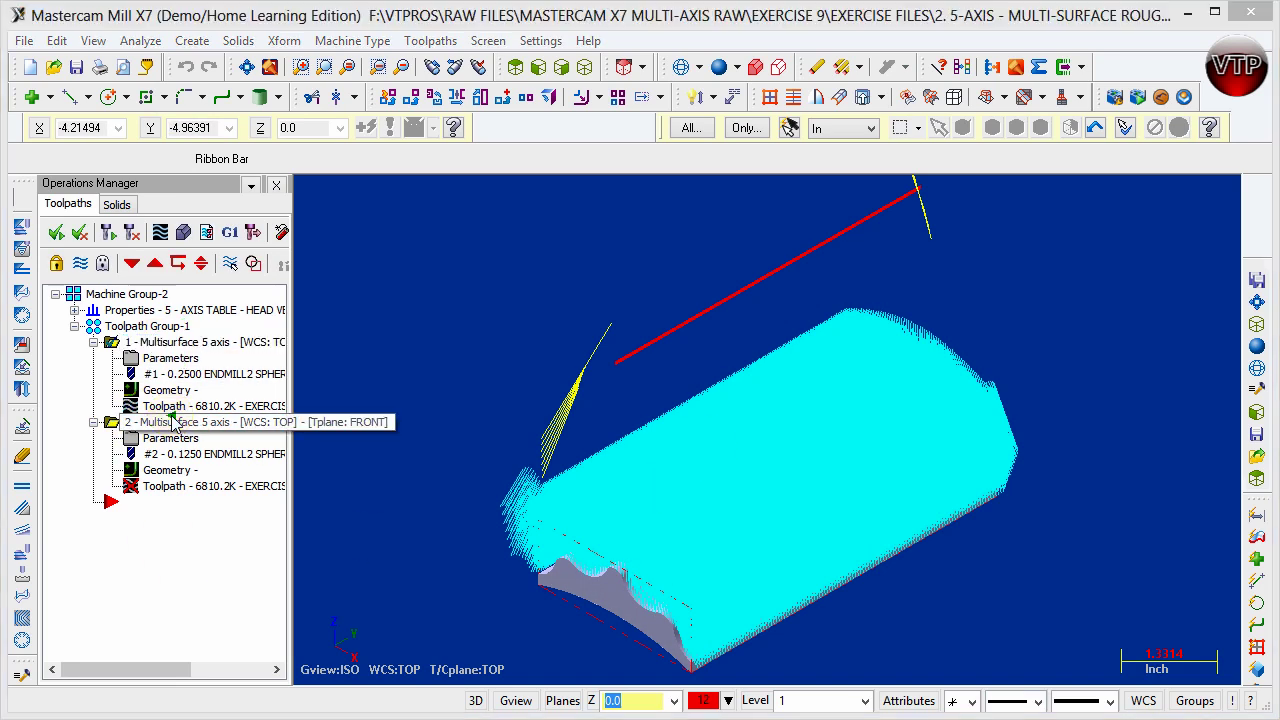
pyautogui.click(181, 243)
pyautogui.click(286, 389)
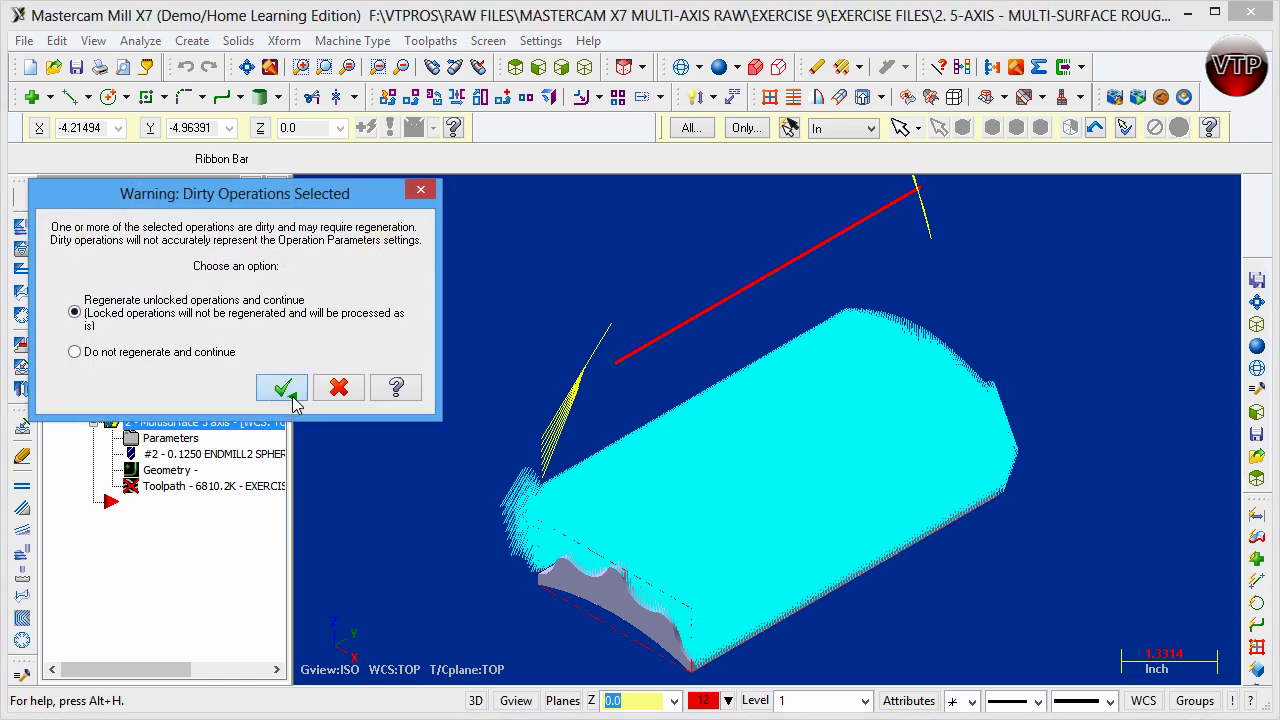